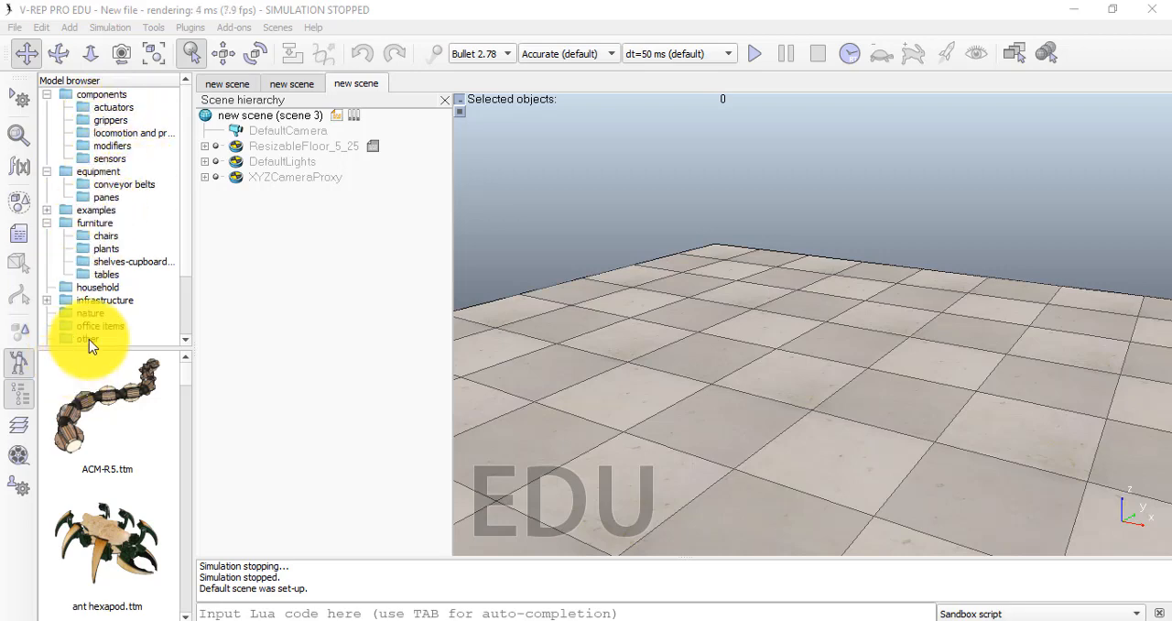
Collapse the expanded components, equipment, furniture and robots folders in the model browser so only top-level categories are listed
scroll(137, 340, down, 2)
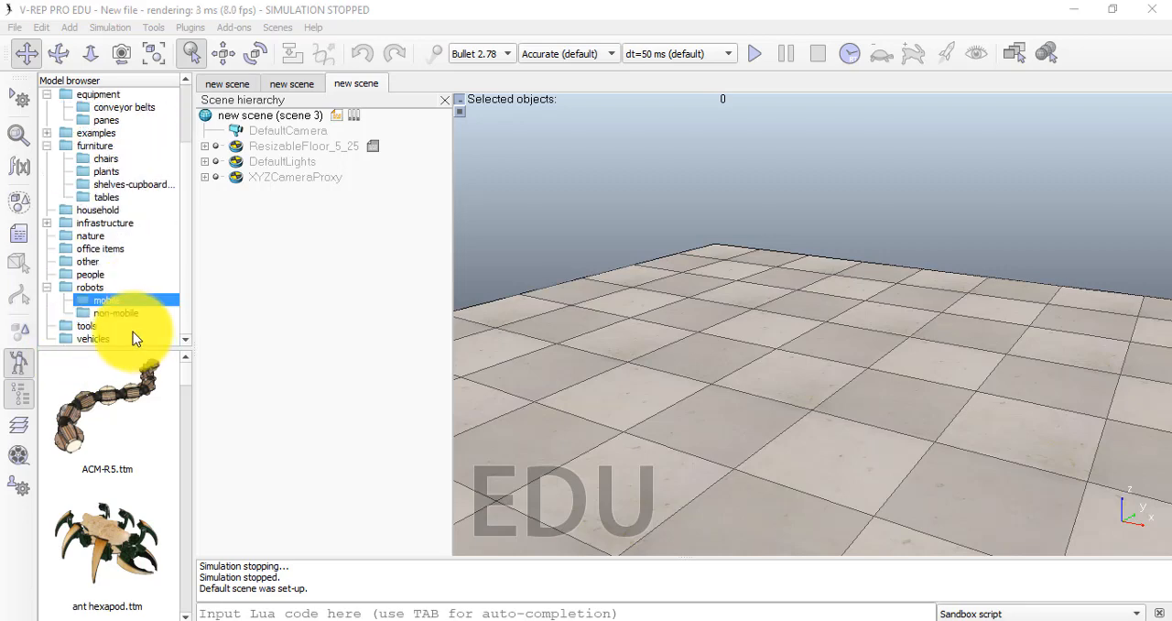
scroll(91, 316, up, 2)
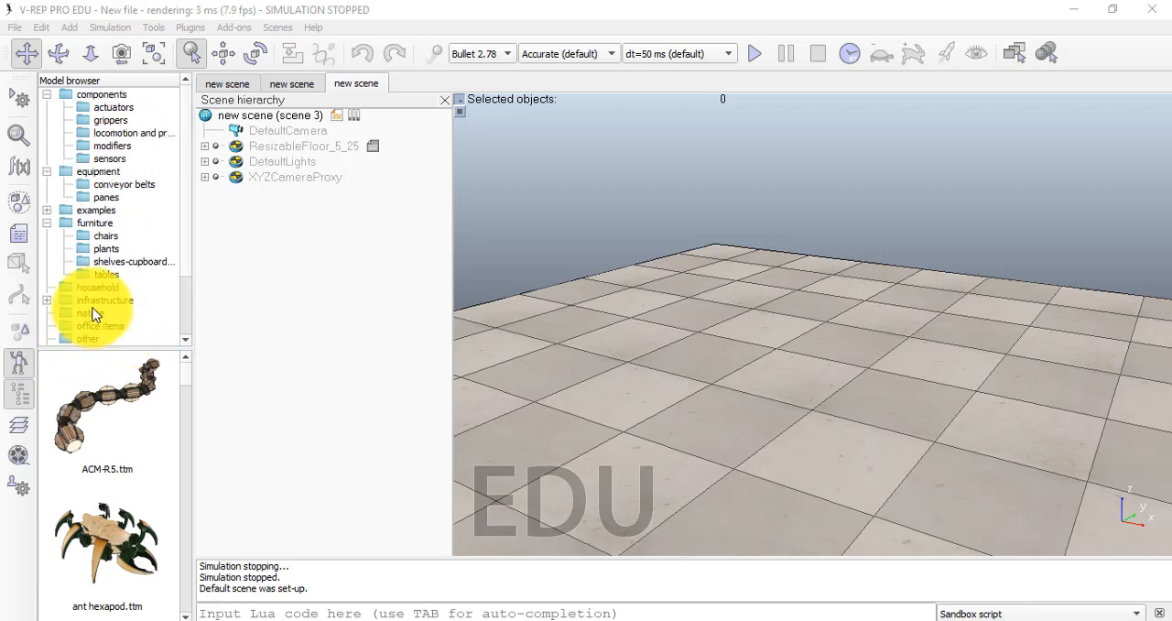
click(47, 95)
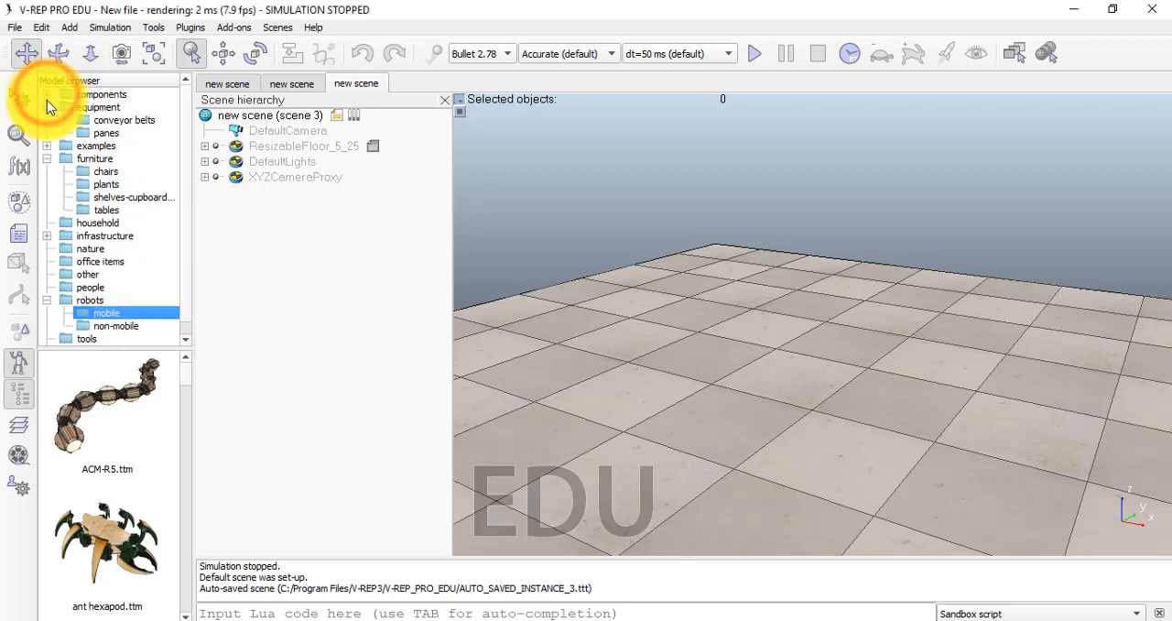
click(47, 107)
click(48, 133)
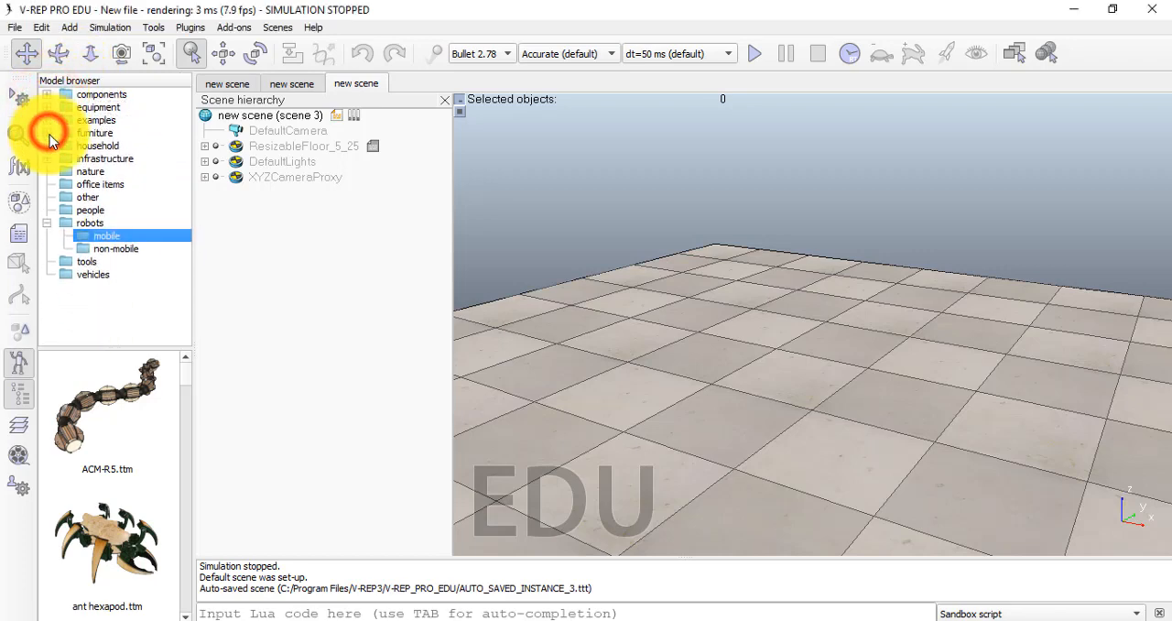
click(47, 160)
click(45, 159)
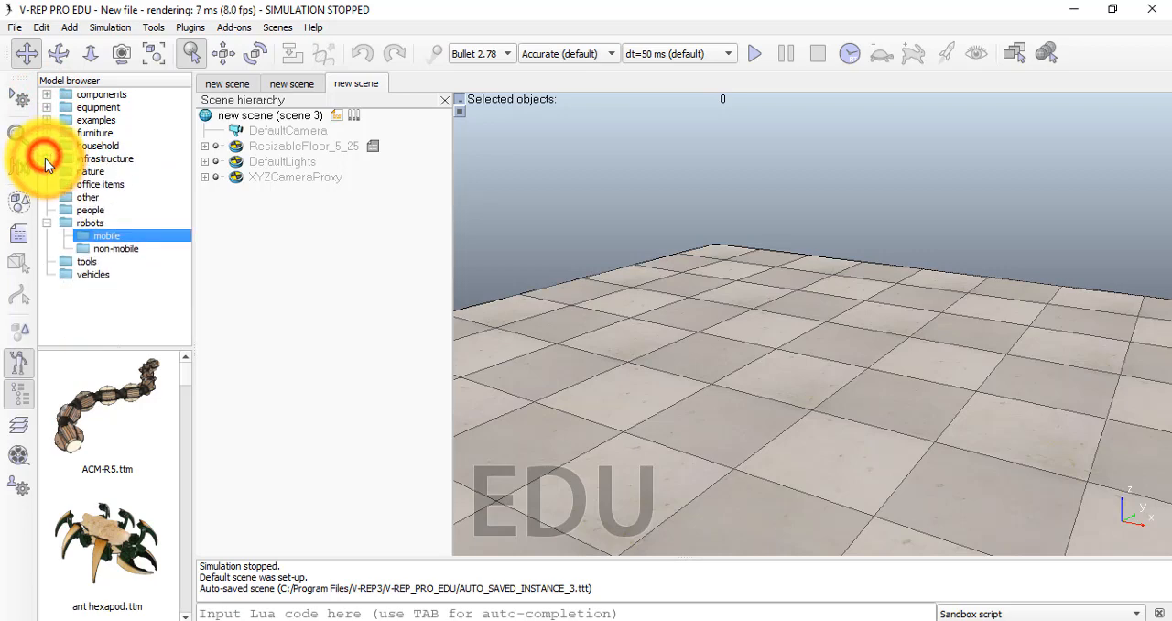
click(46, 223)
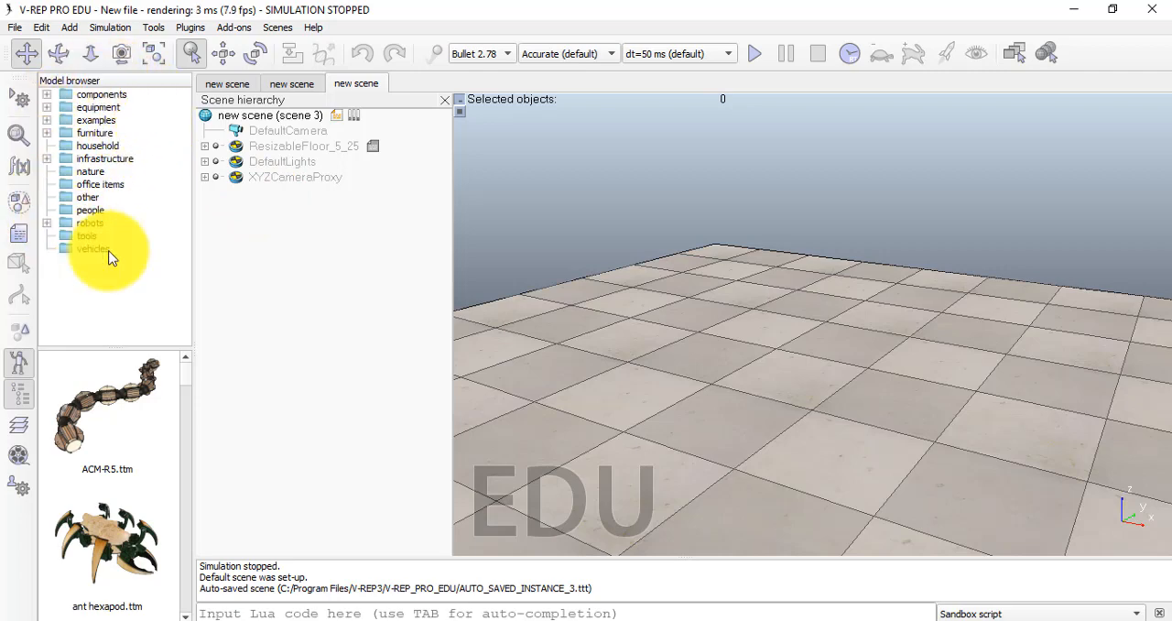
Expand the components category and look through the models in its actuators folder
click(45, 95)
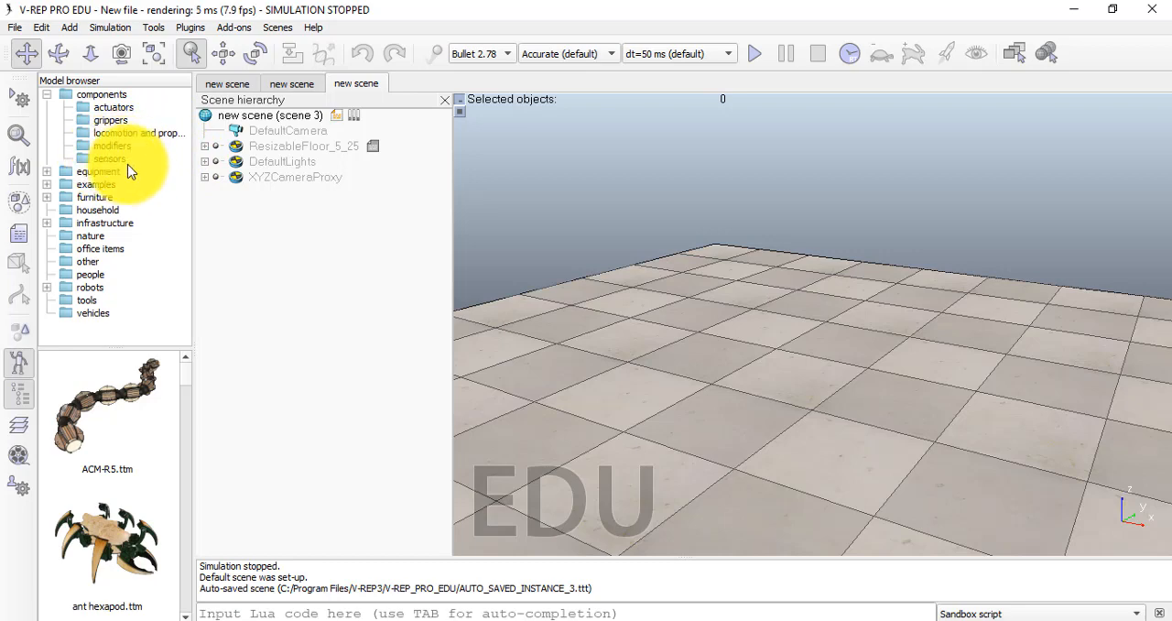
click(108, 110)
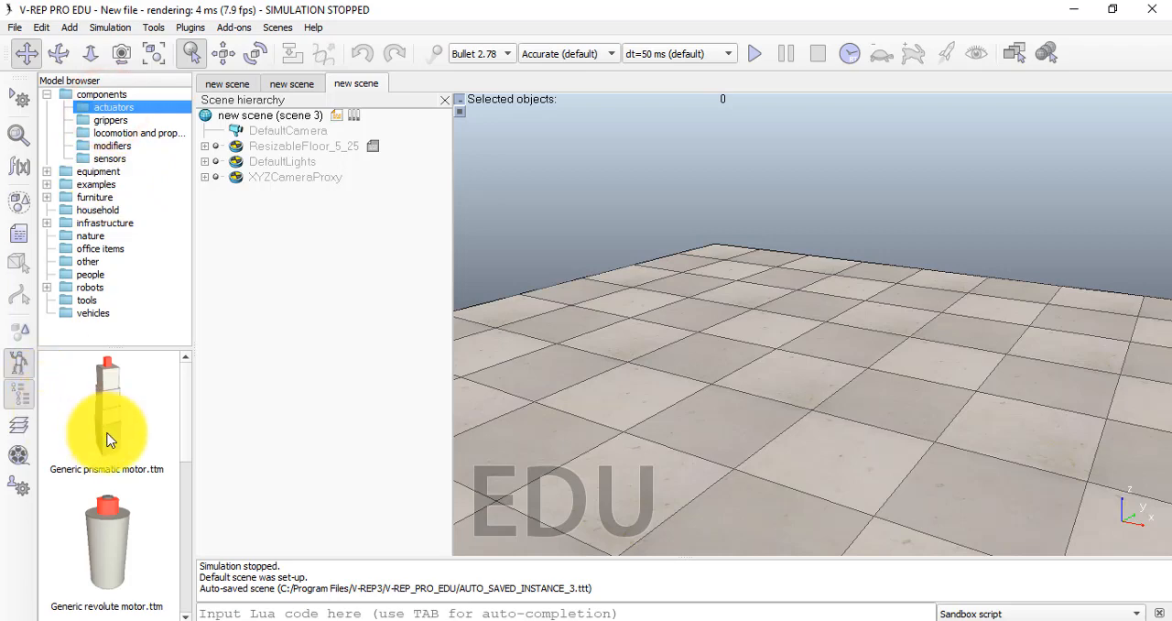
scroll(105, 485, down, 2)
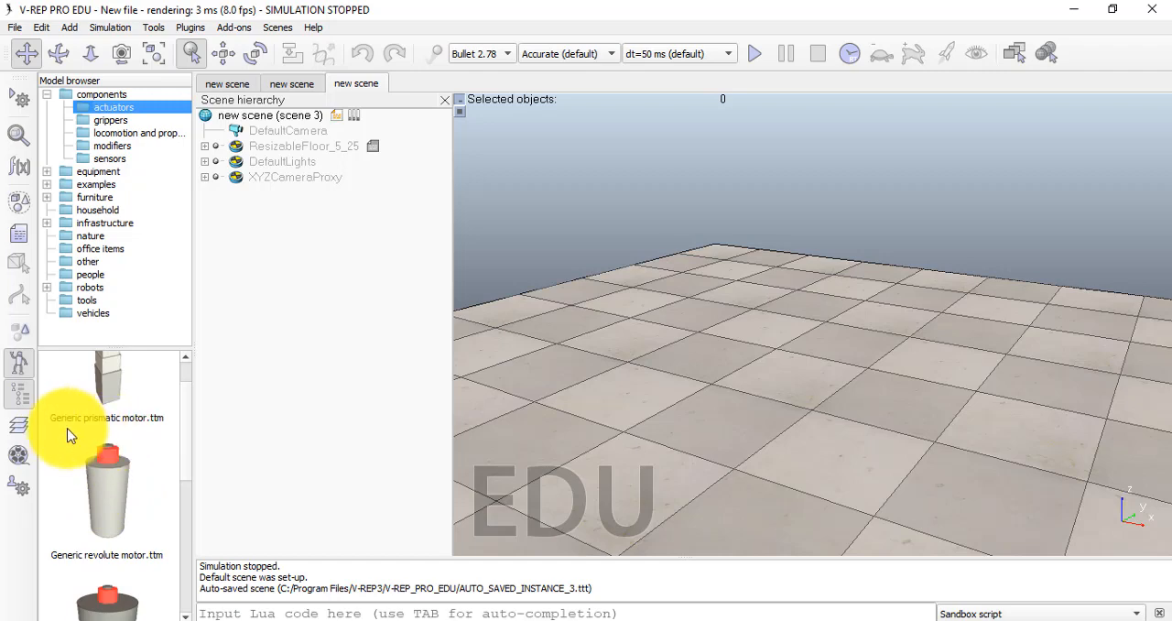
scroll(108, 522, down, 1)
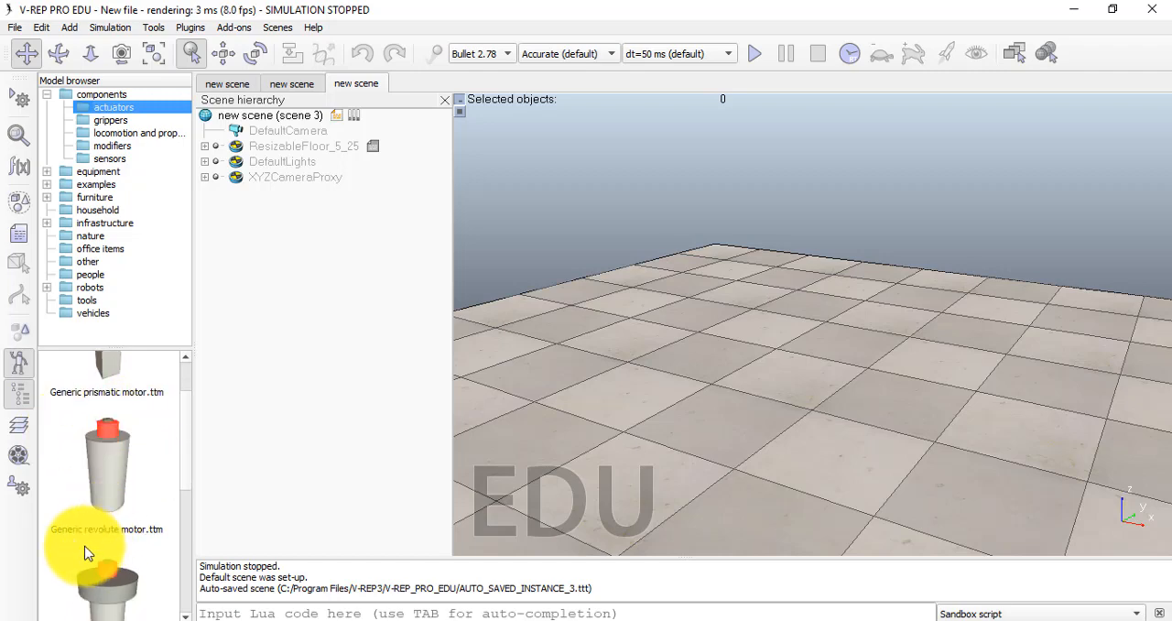
scroll(85, 553, down, 5)
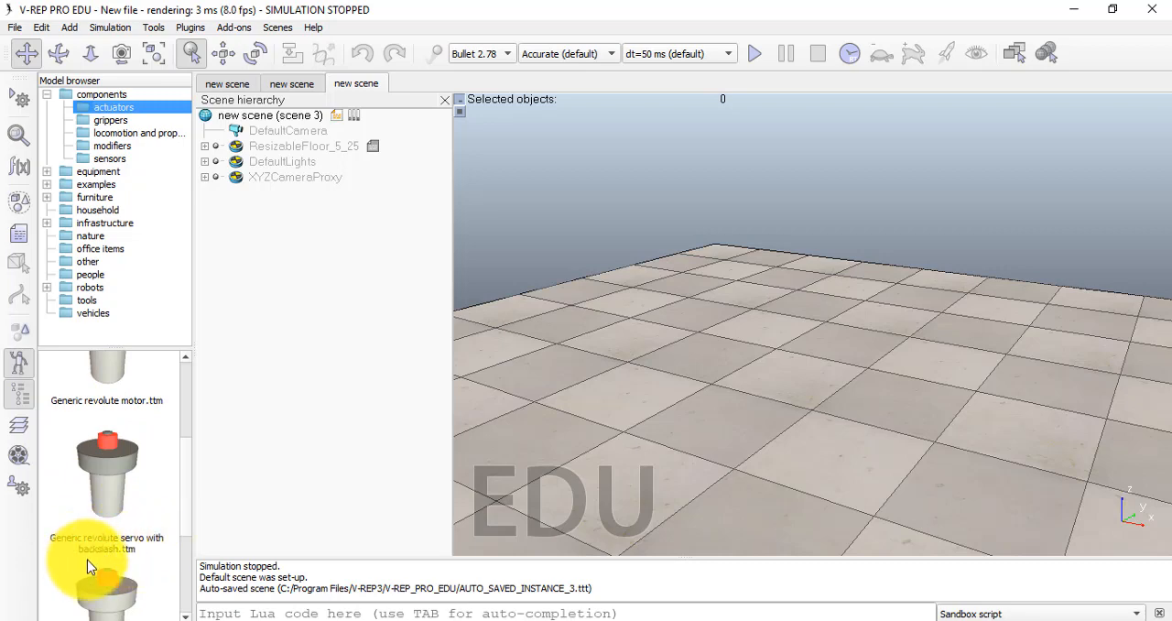
scroll(105, 556, down, 5)
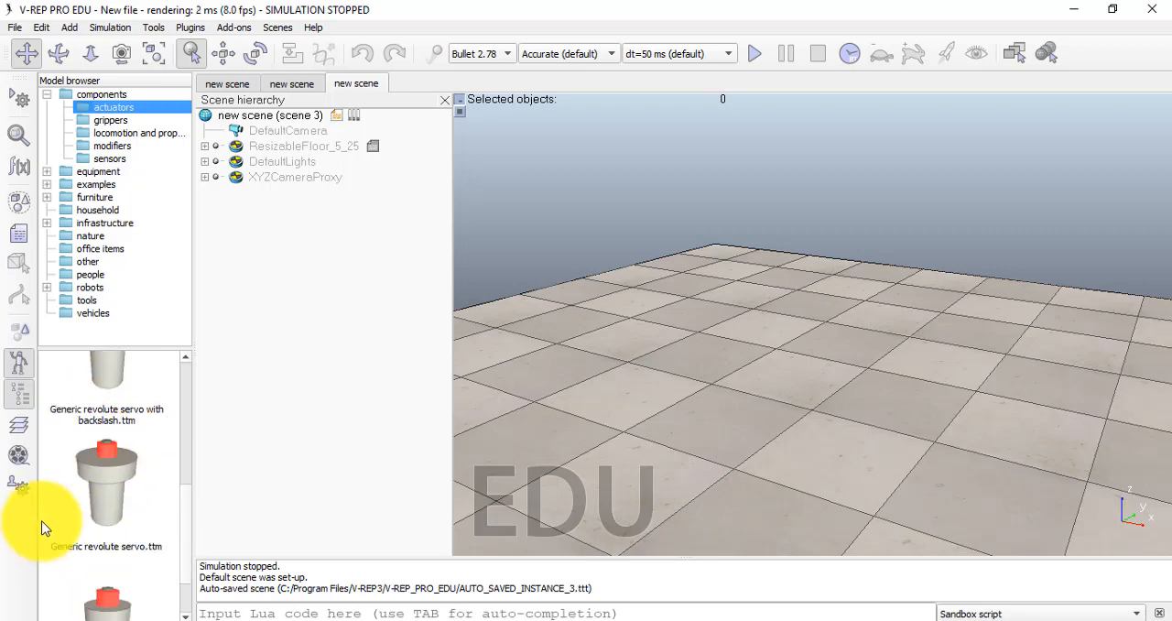
scroll(79, 524, down, 3)
scroll(83, 536, up, 1)
scroll(80, 532, down, 1)
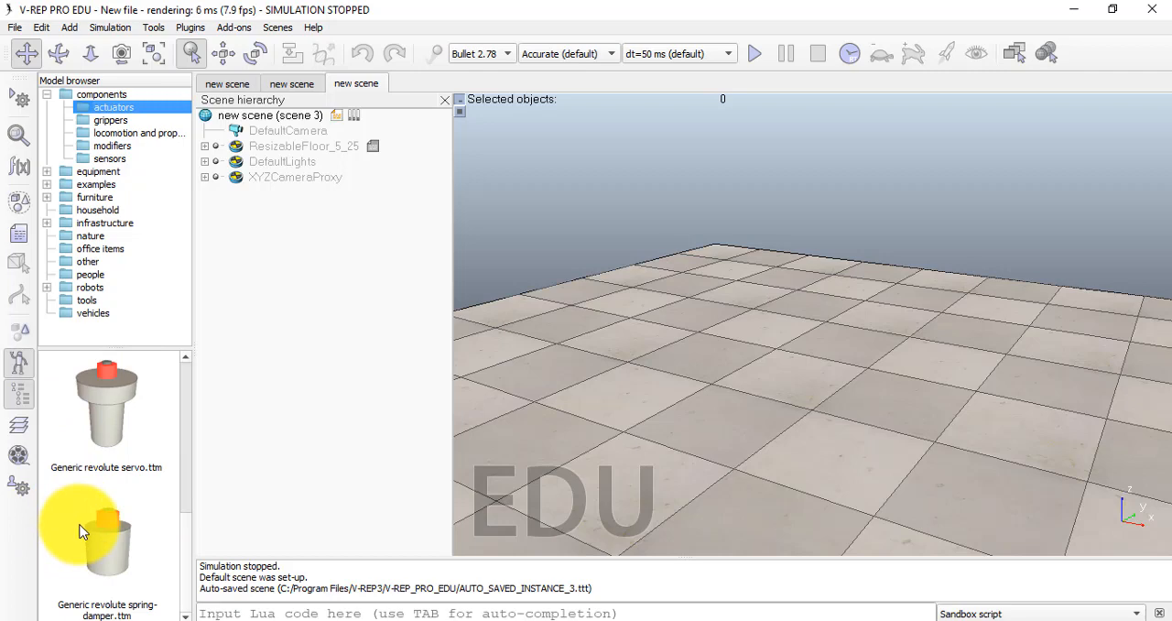
scroll(80, 526, up, 4)
scroll(81, 518, down, 15)
scroll(83, 529, up, 1)
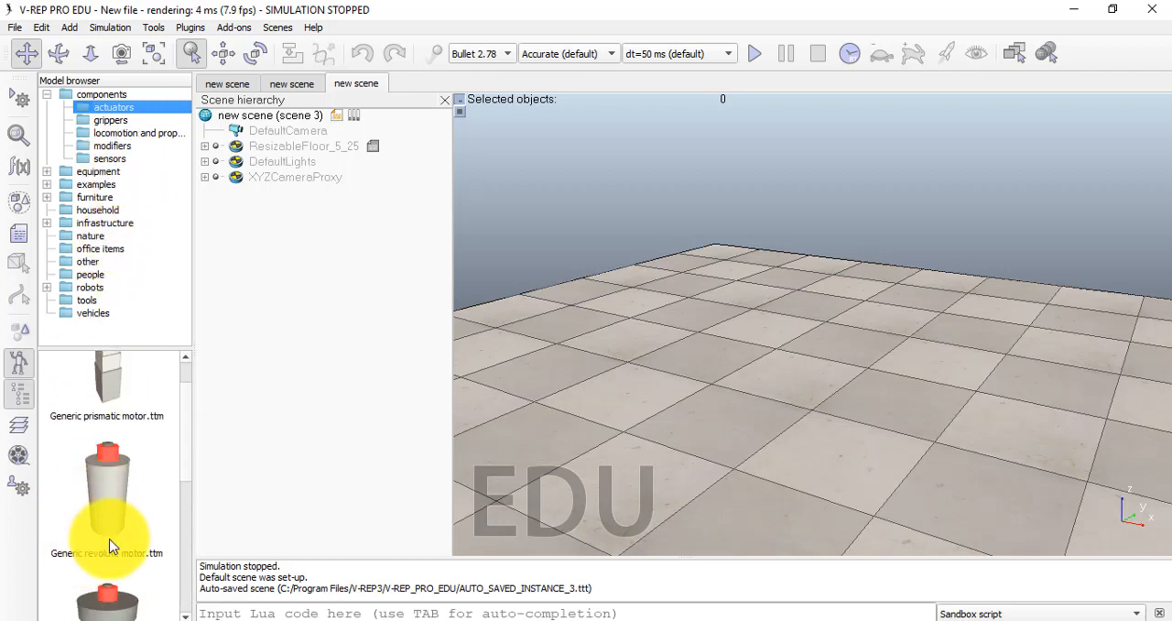
scroll(103, 439, up, 2)
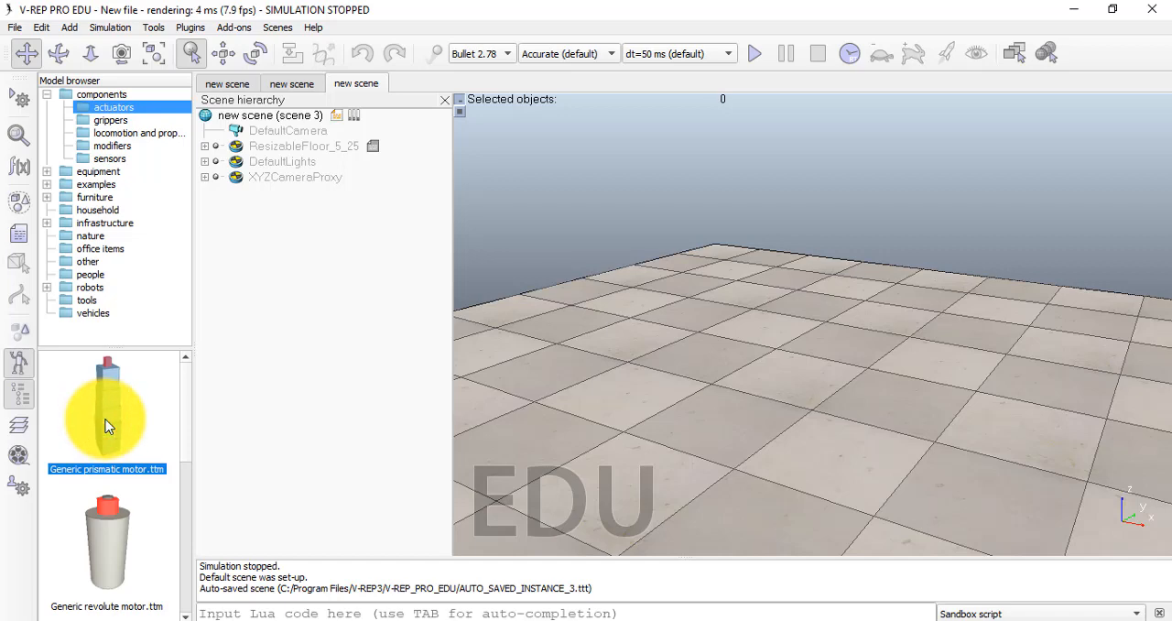
Place the Generic prismatic motor model on the floor at about x -0.80, y 1.28, dismiss its information message and deselect it
drag(106, 426, 803, 302)
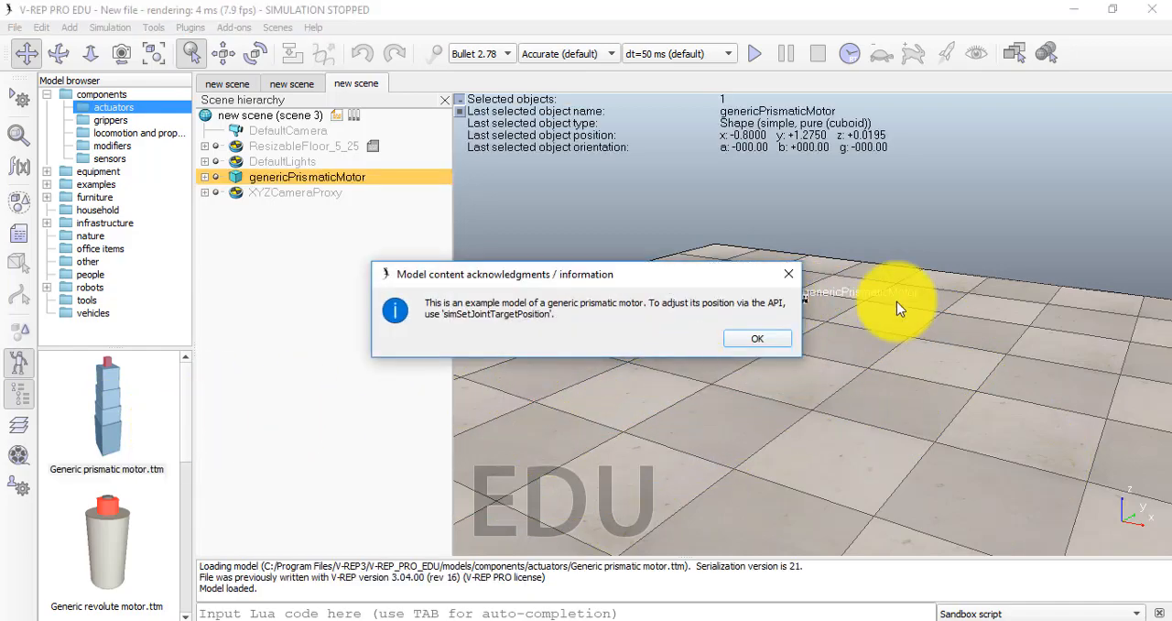
click(773, 338)
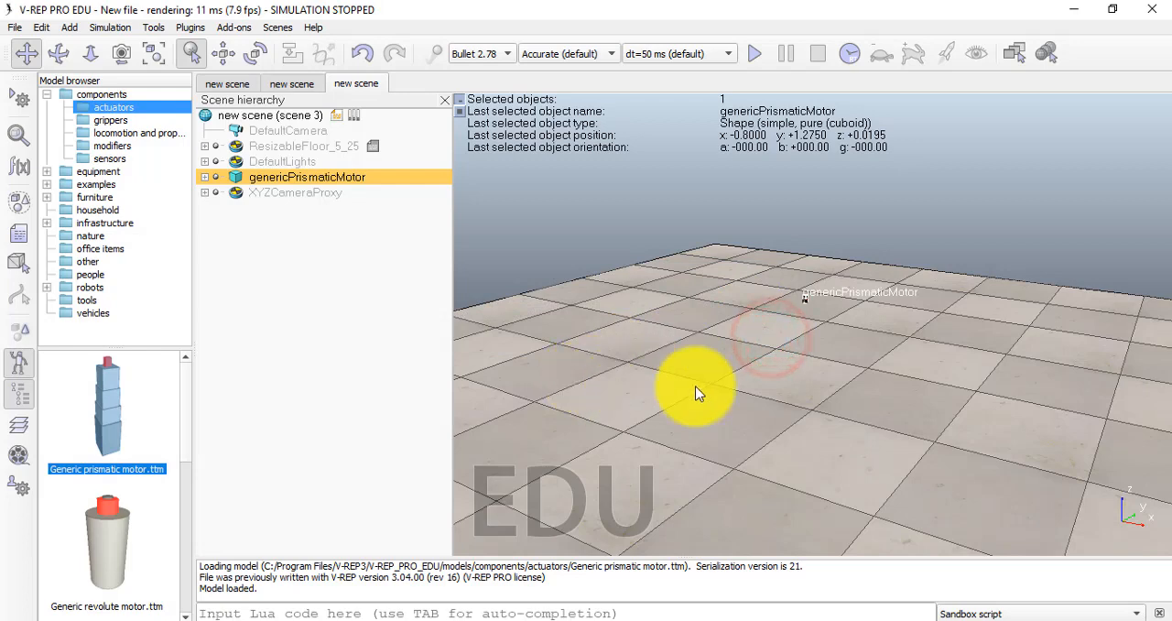
scroll(758, 410, up, 1)
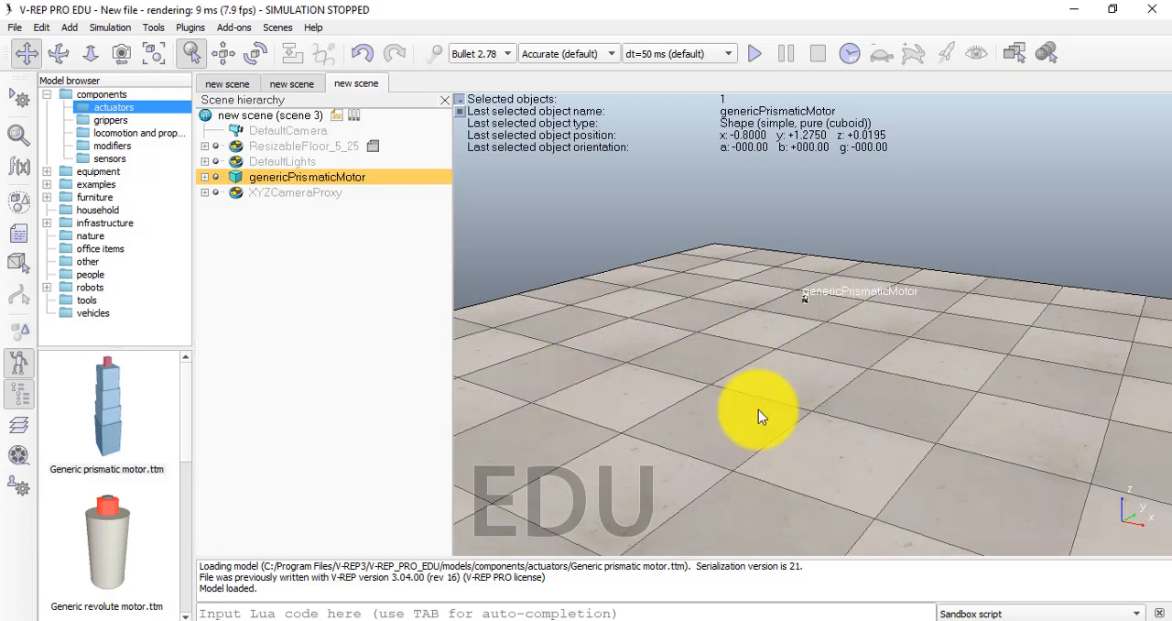
click(804, 359)
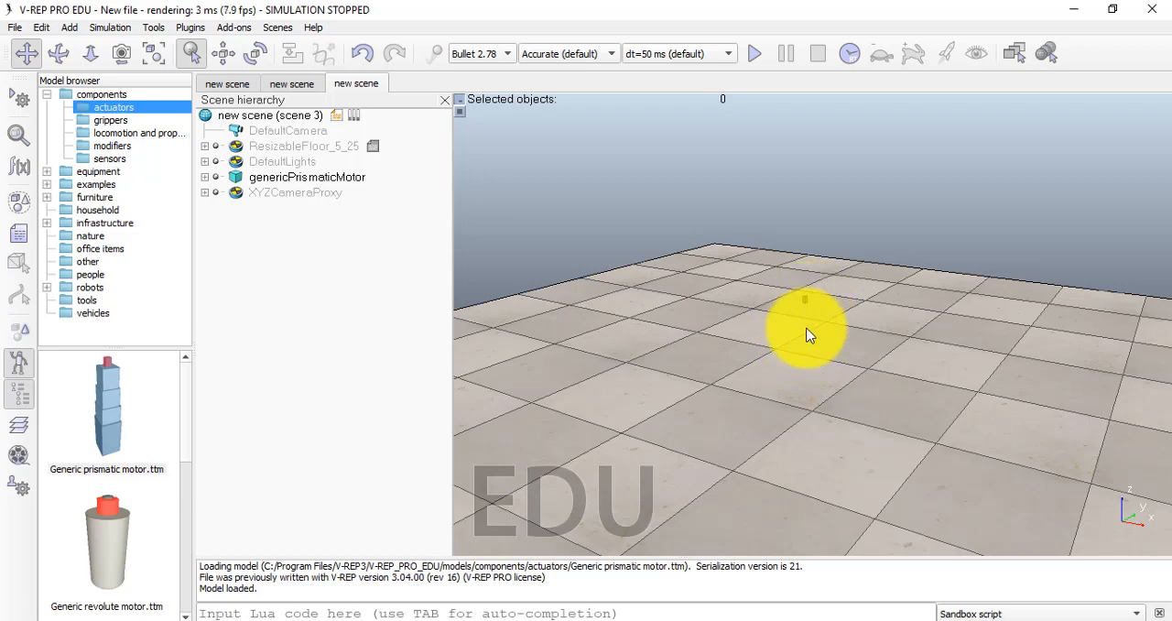
Examine the placed prismatic motor up close and in relation to the whole floor
scroll(804, 392, up, 4)
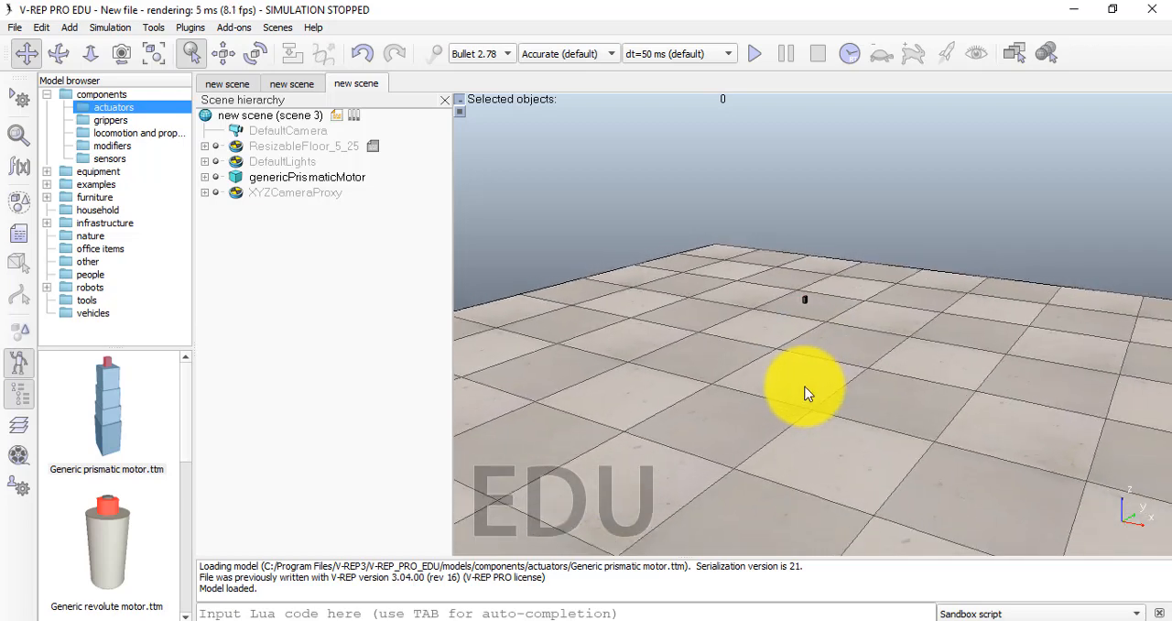
scroll(805, 392, up, 10)
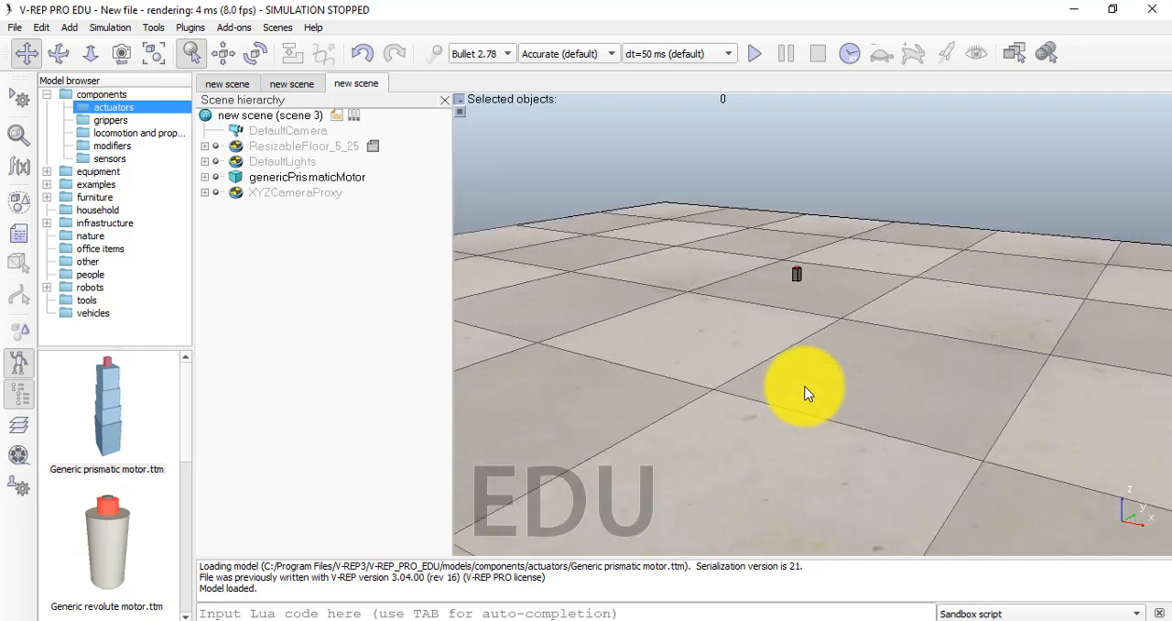
scroll(805, 392, down, 5)
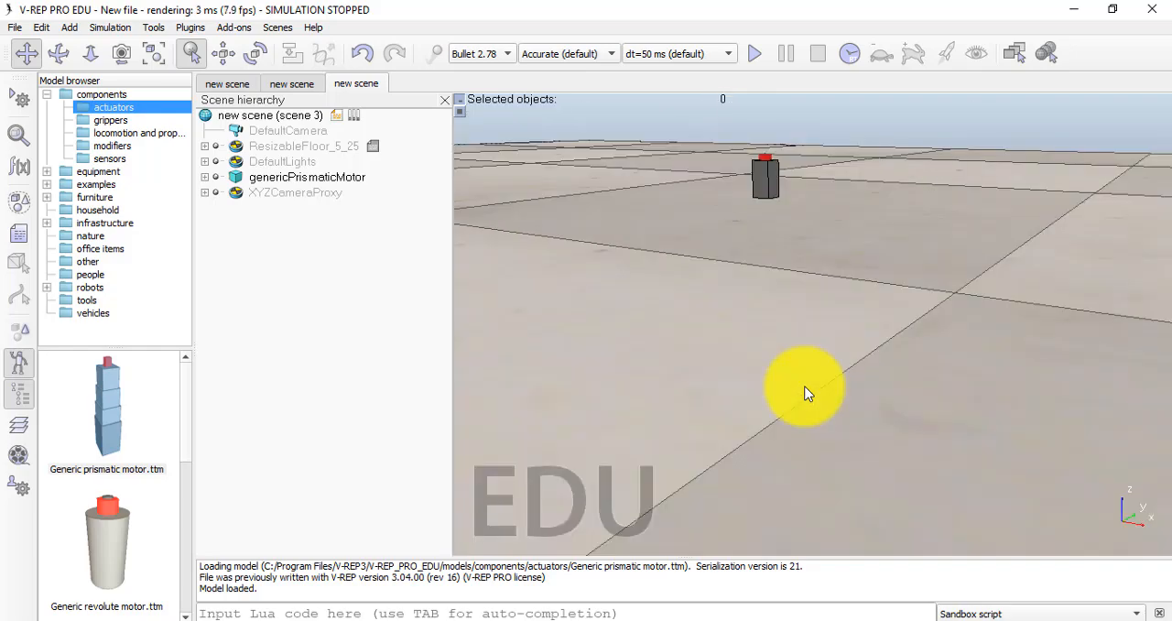
scroll(805, 392, down, 8)
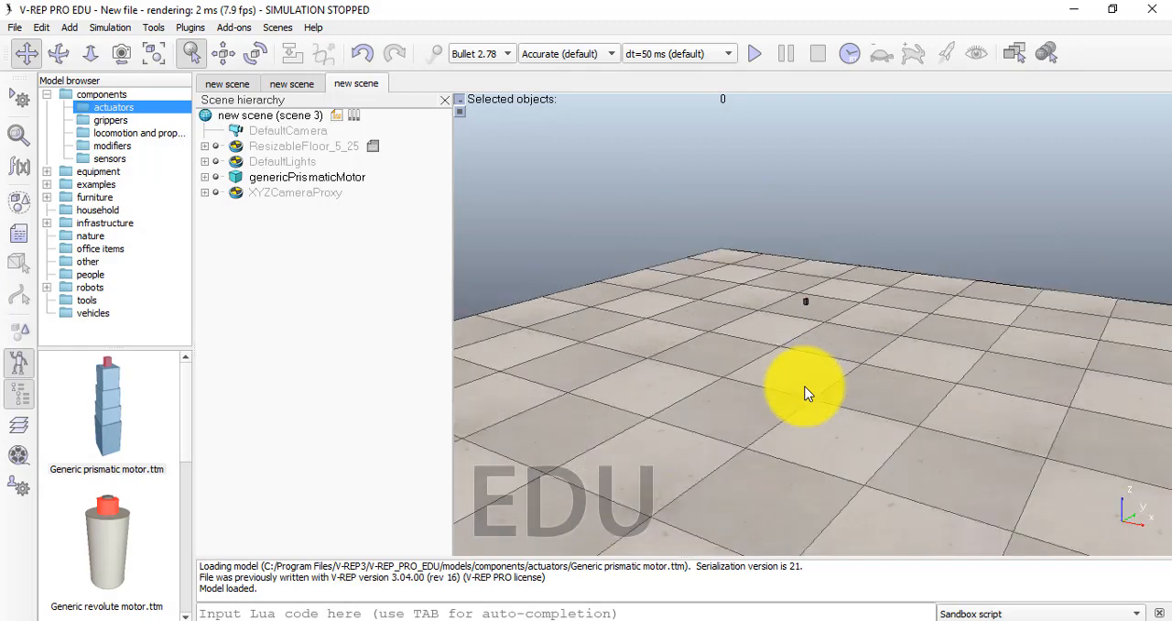
scroll(805, 392, down, 3)
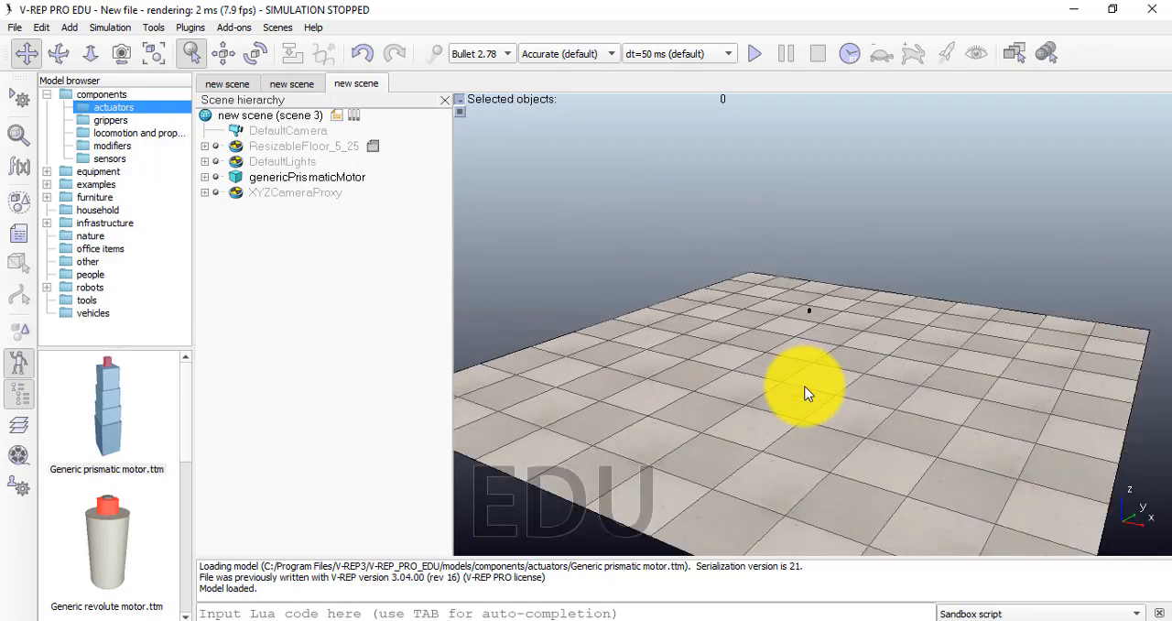
scroll(805, 392, up, 1)
scroll(805, 392, down, 1)
scroll(805, 392, up, 2)
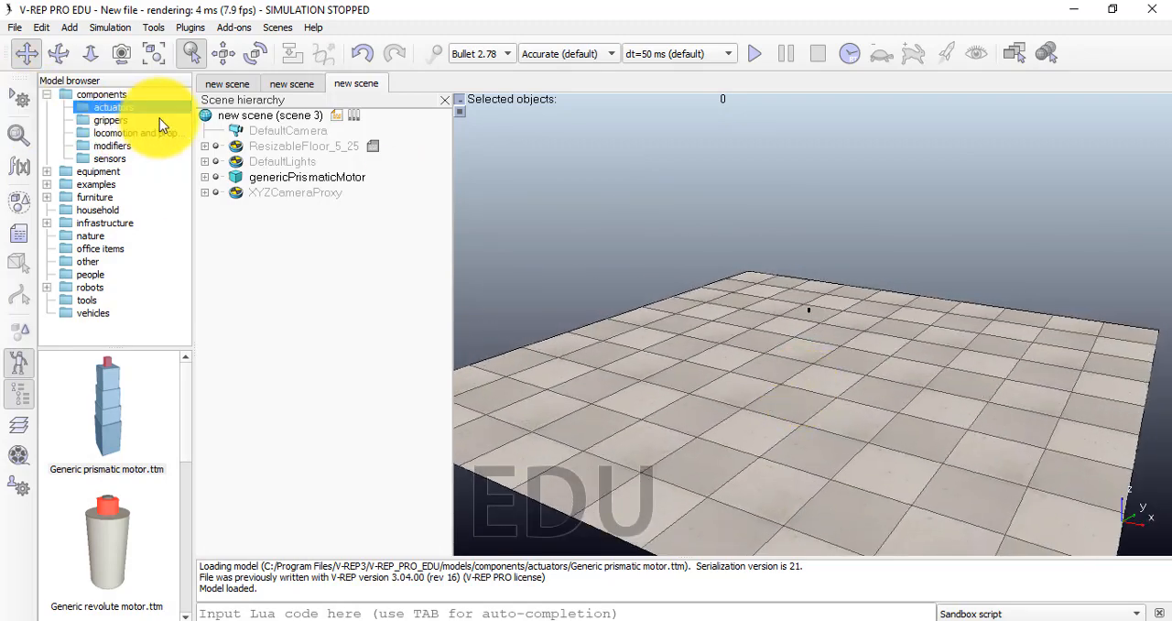
Look through the gripper models in the components category, from the Barrett Hand to the ROBOTIQ 85
click(105, 122)
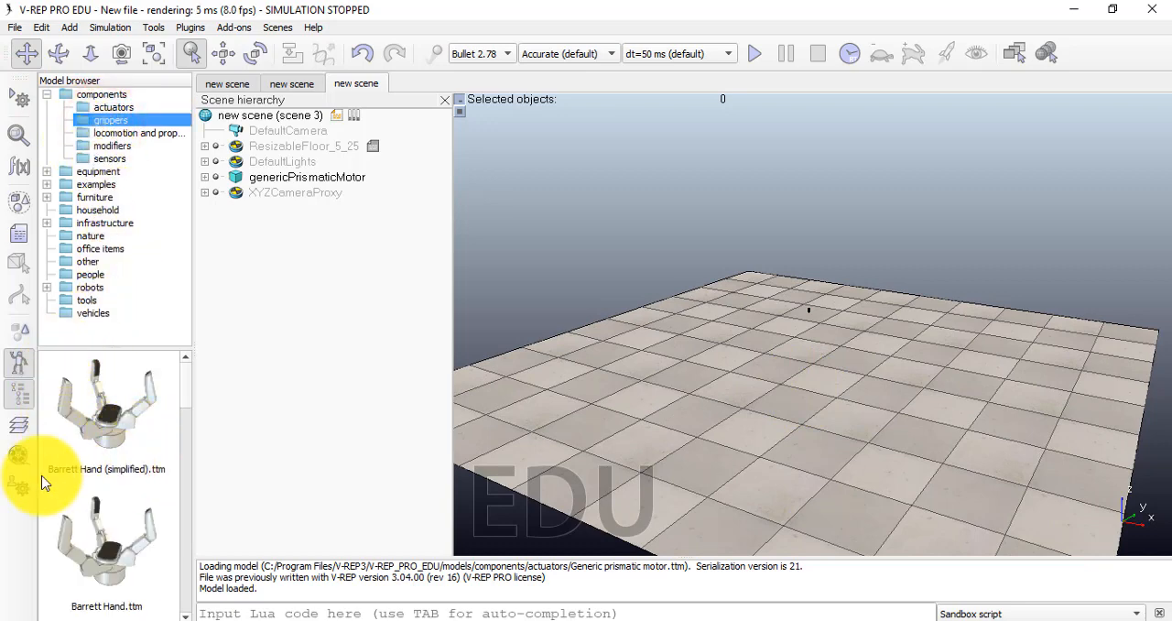
scroll(86, 509, down, 3)
scroll(85, 509, down, 8)
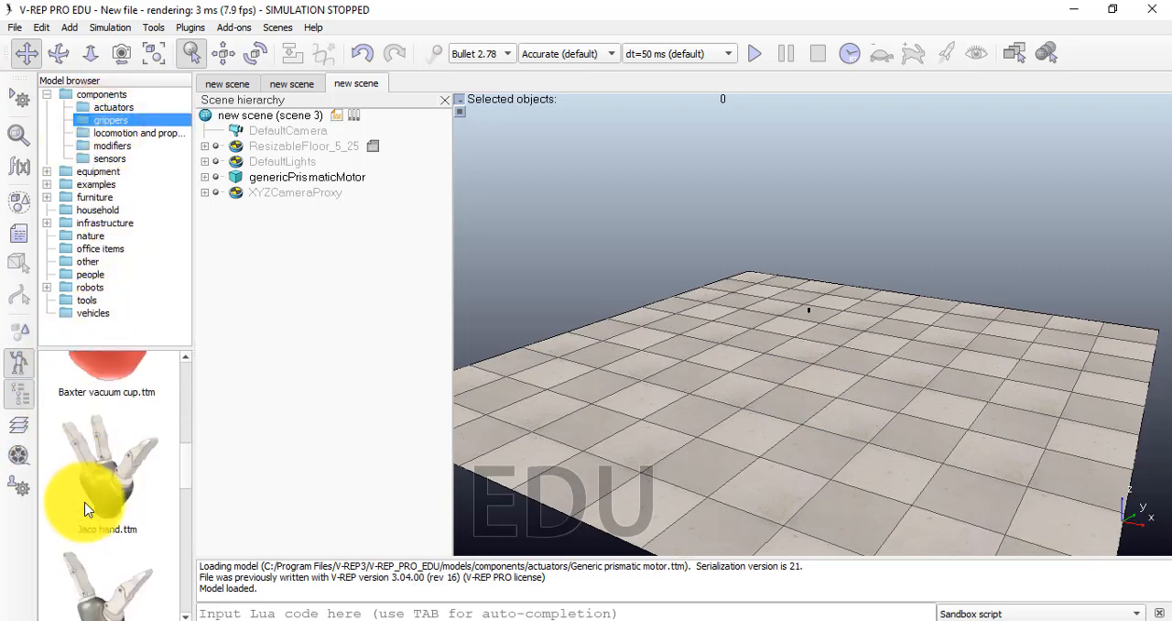
scroll(85, 509, down, 3)
scroll(85, 506, up, 10)
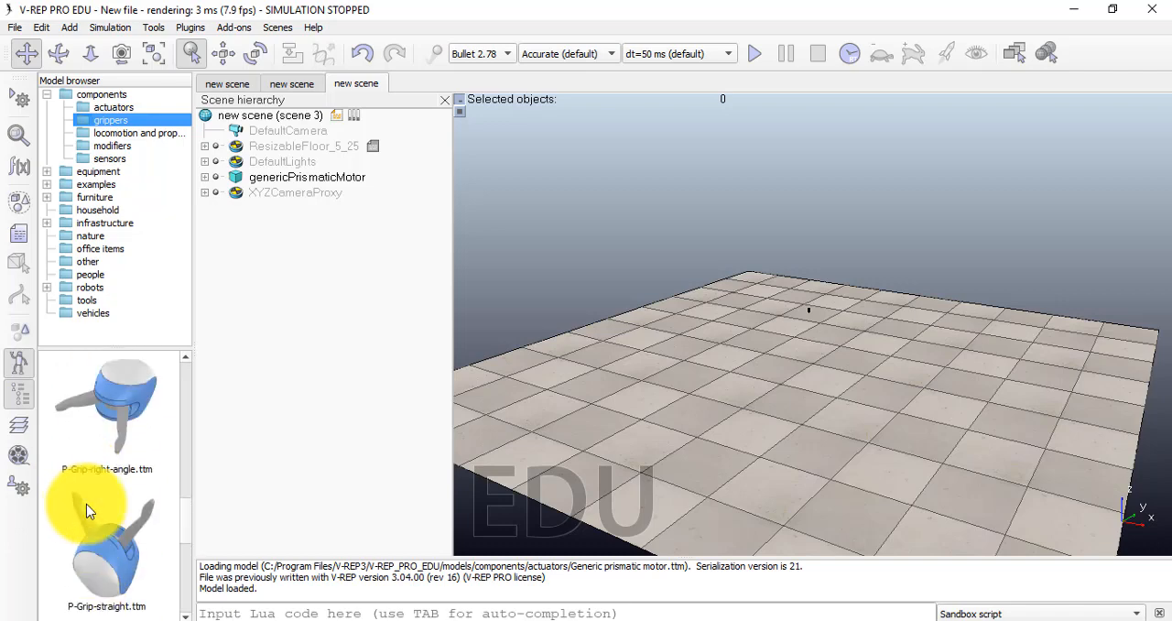
scroll(85, 502, up, 8)
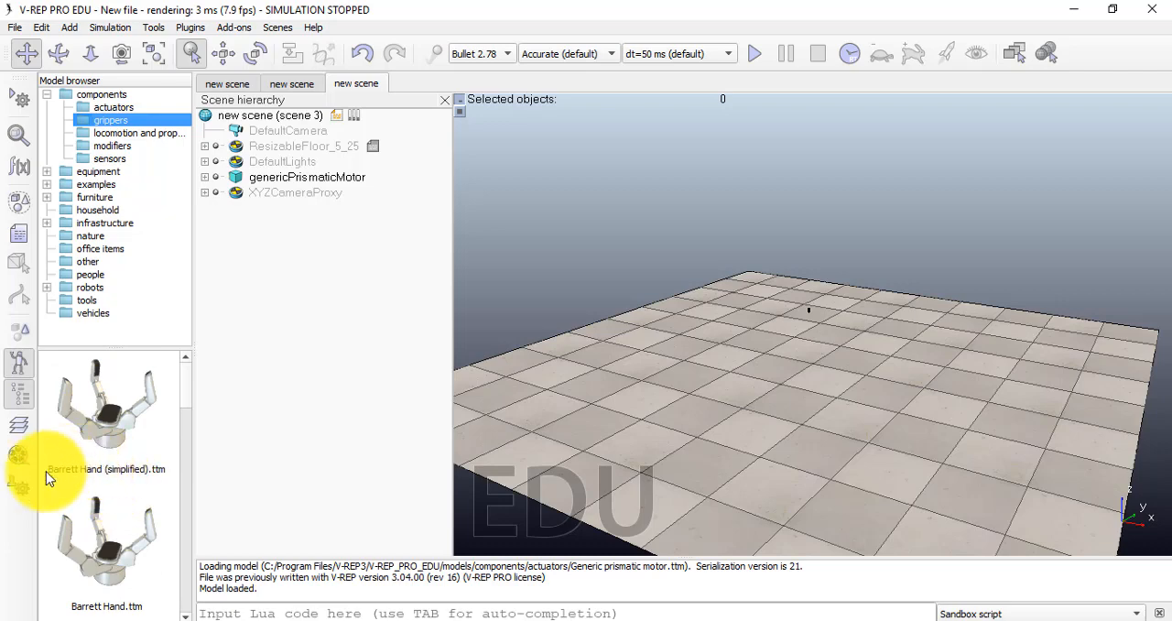
scroll(82, 513, down, 2)
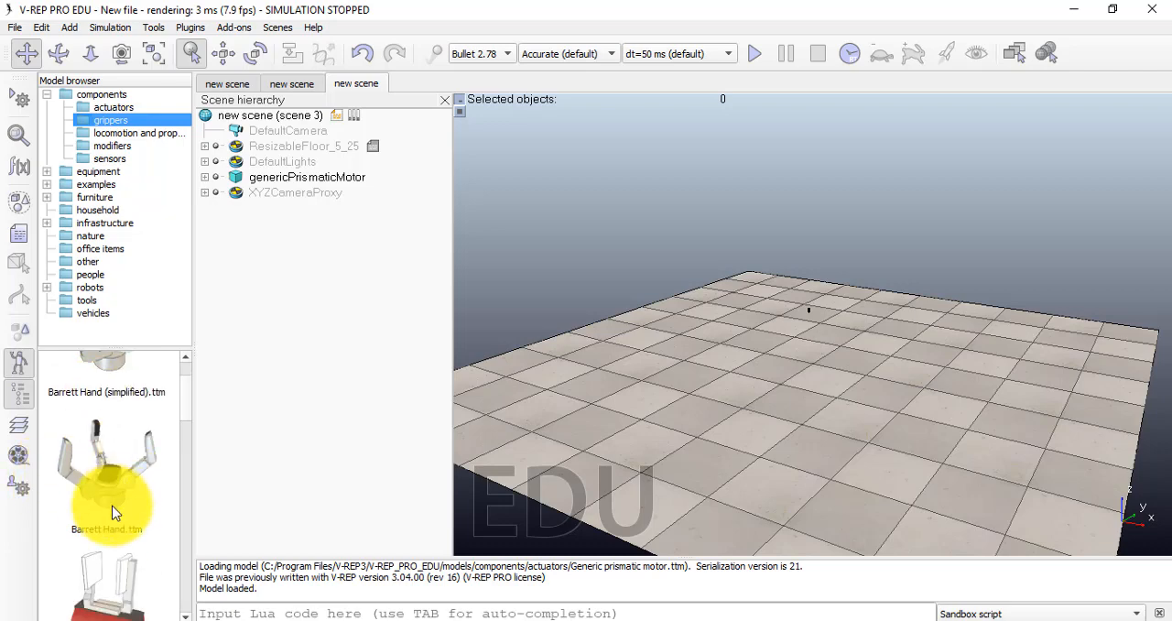
scroll(101, 540, down, 3)
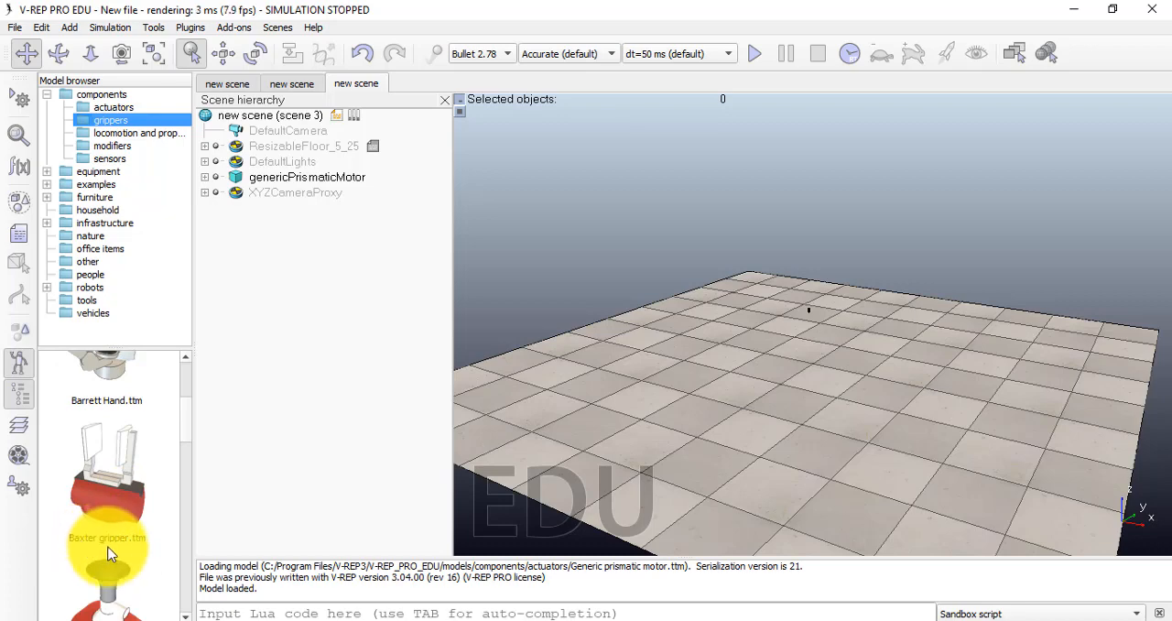
scroll(87, 531, down, 3)
scroll(87, 489, up, 2)
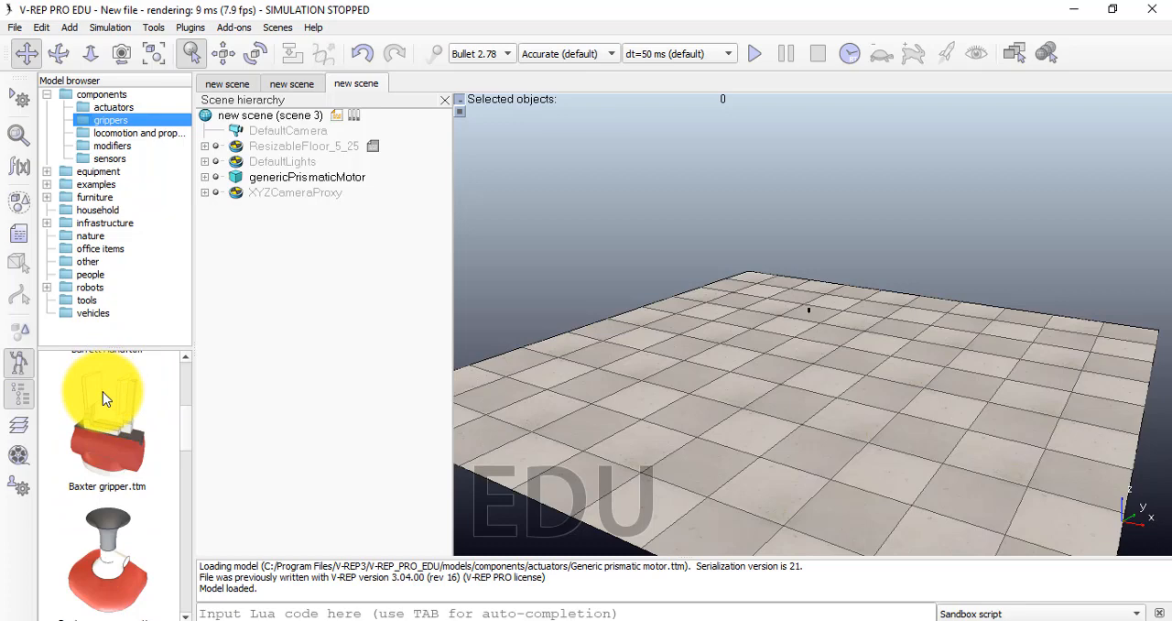
scroll(110, 522, down, 6)
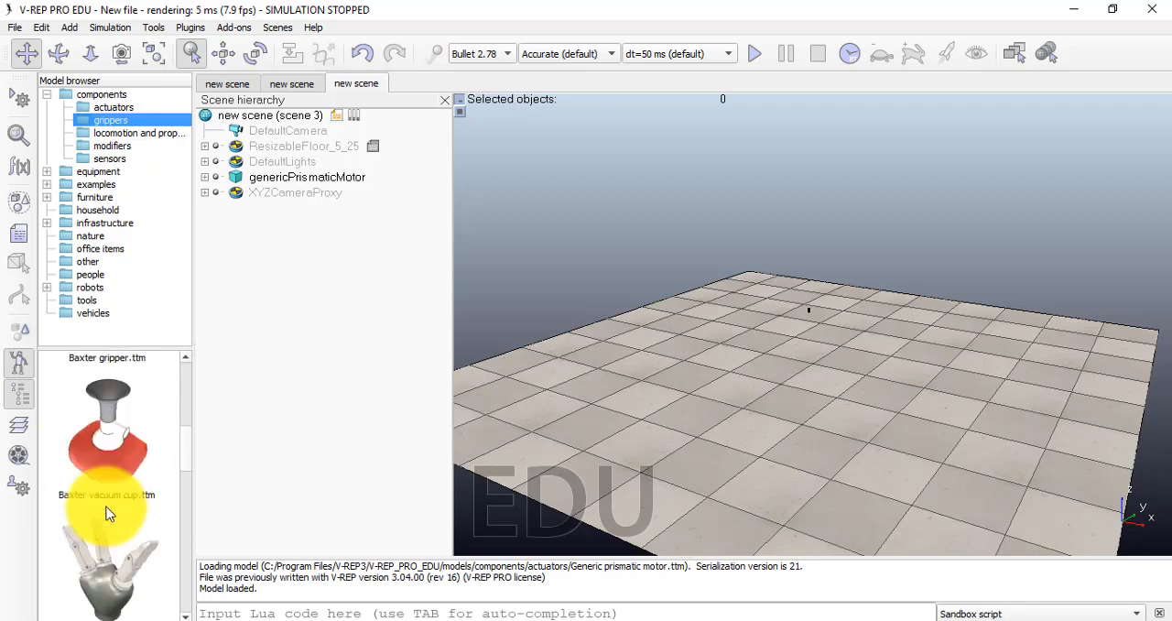
scroll(77, 469, down, 9)
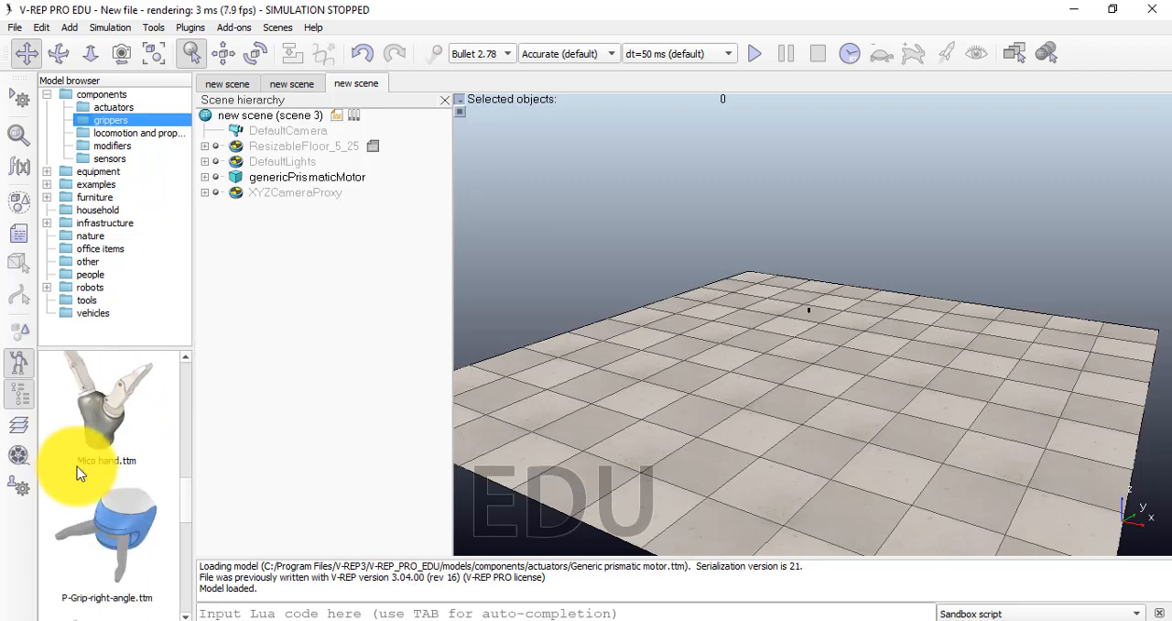
scroll(84, 487, down, 4)
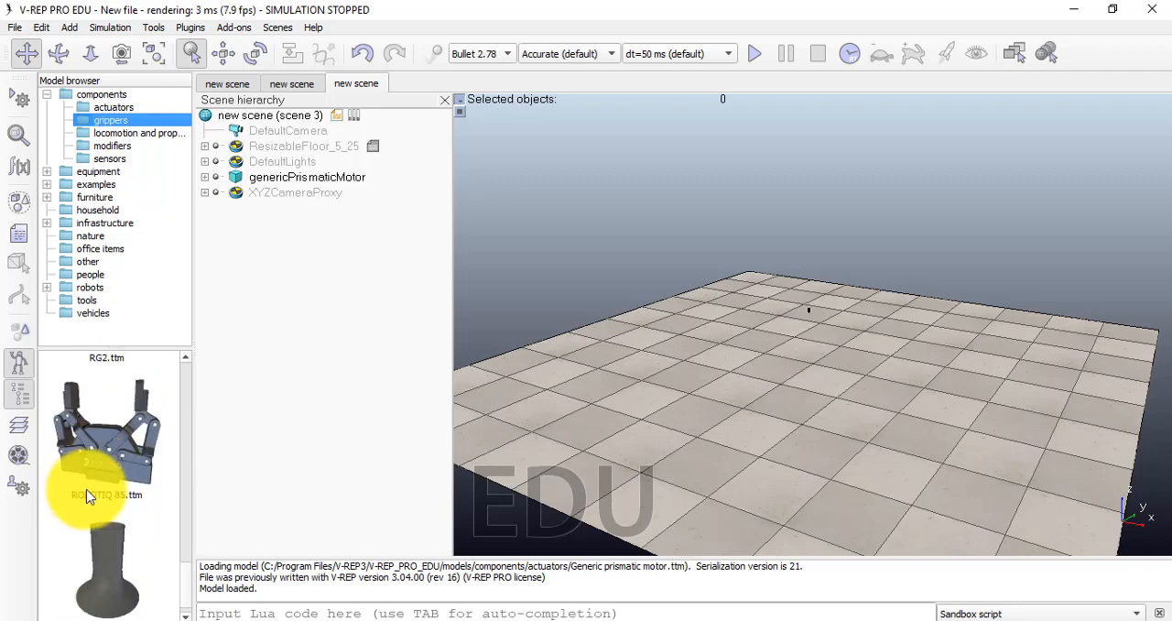
Open the locomotion and propulsion folder in the components category and look through its models, from the wheel to the air jet
scroll(99, 499, up, 3)
scroll(58, 447, up, 1)
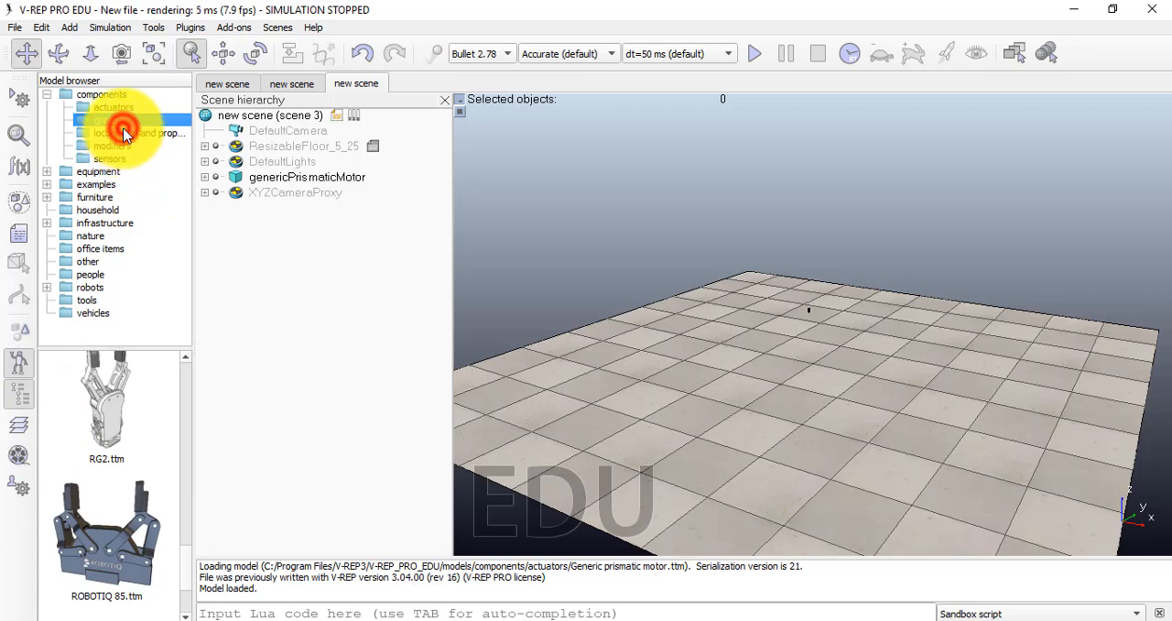
click(125, 133)
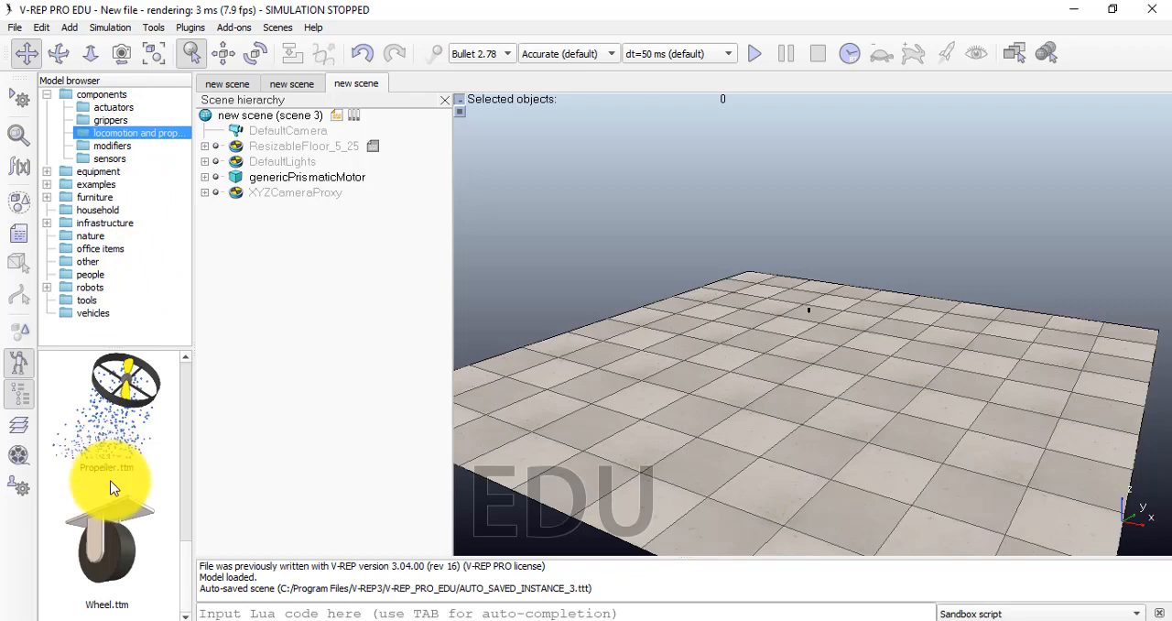
scroll(132, 538, up, 5)
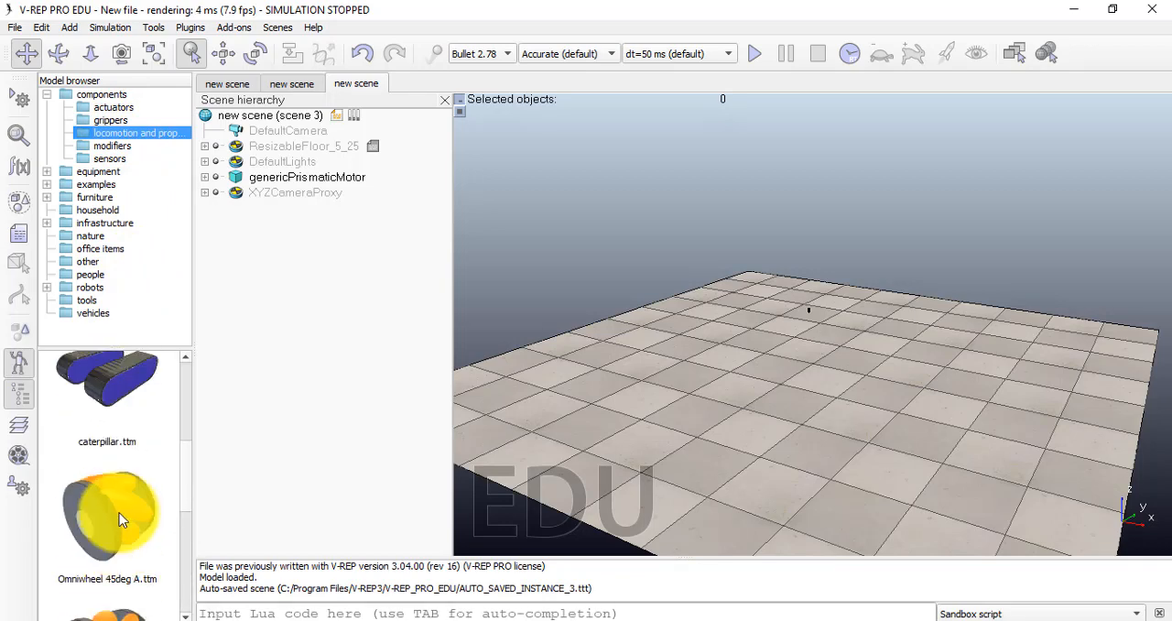
scroll(119, 520, up, 3)
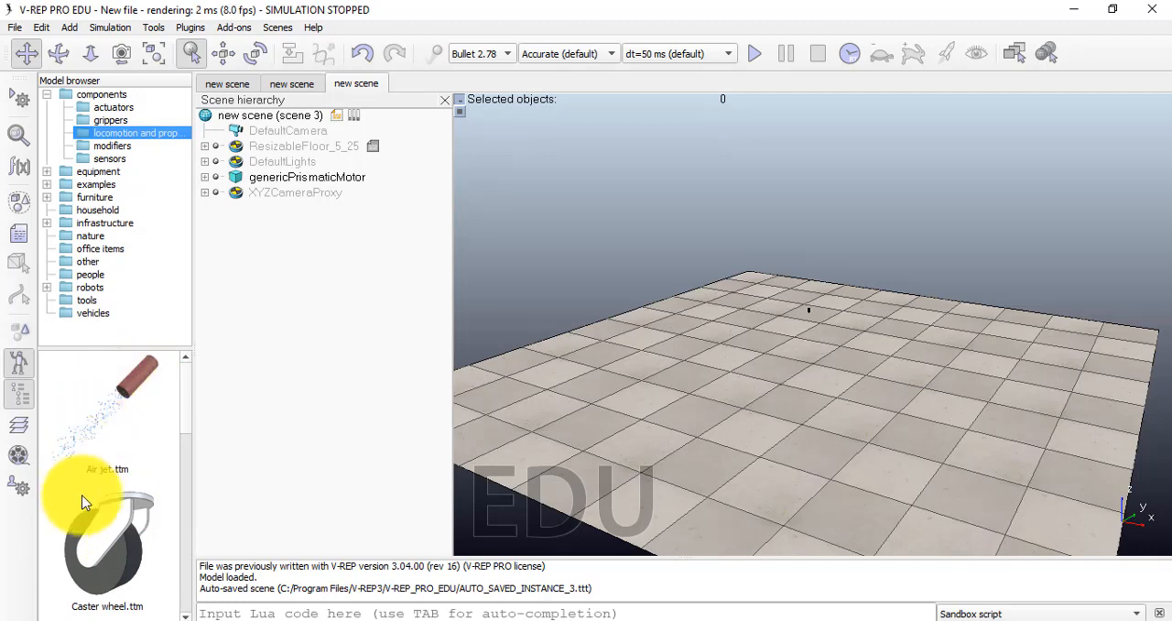
scroll(88, 422, down, 2)
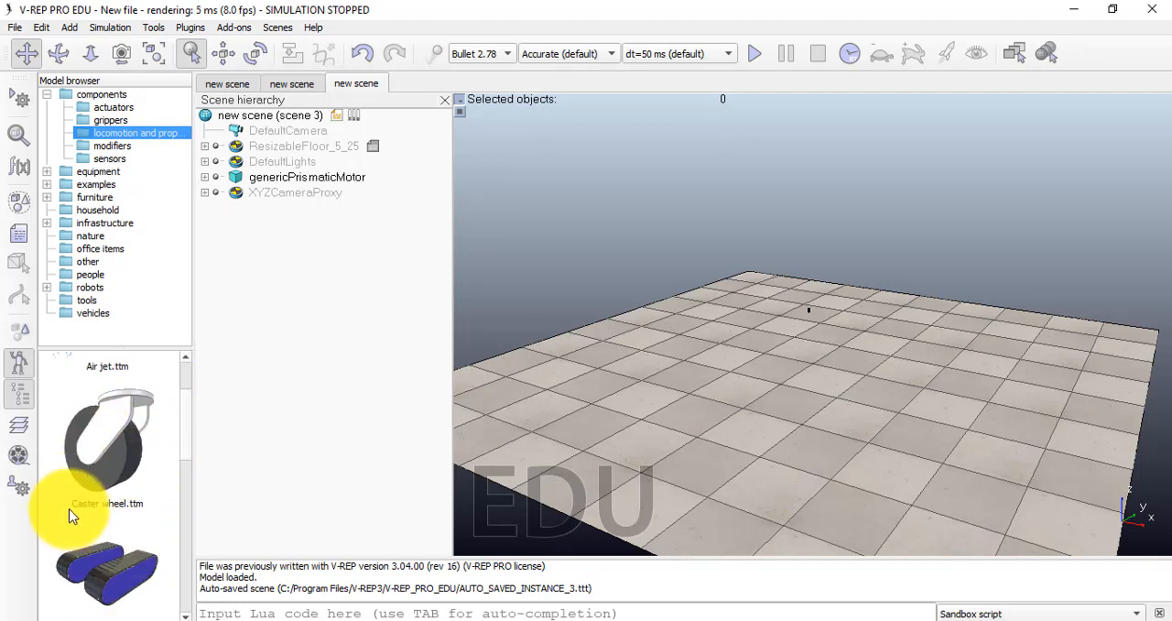
Place the caterpillar model on the floor at about x -0.125, y -1.10 and run the simulation for about 7 seconds before pausing it
click(116, 518)
drag(115, 518, 700, 457)
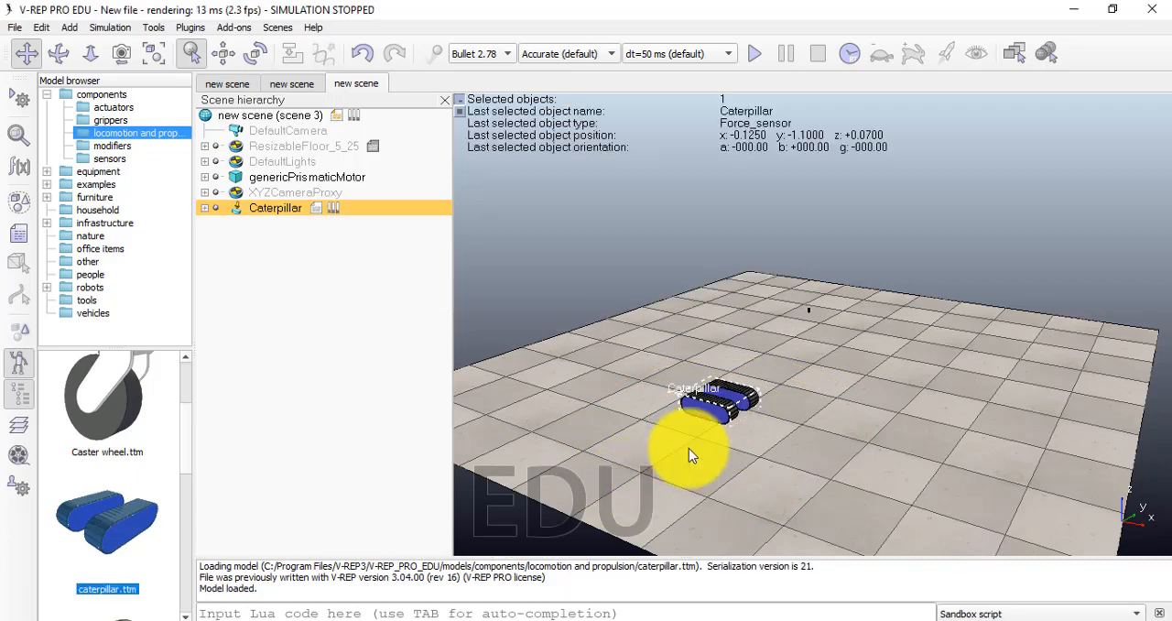
click(756, 54)
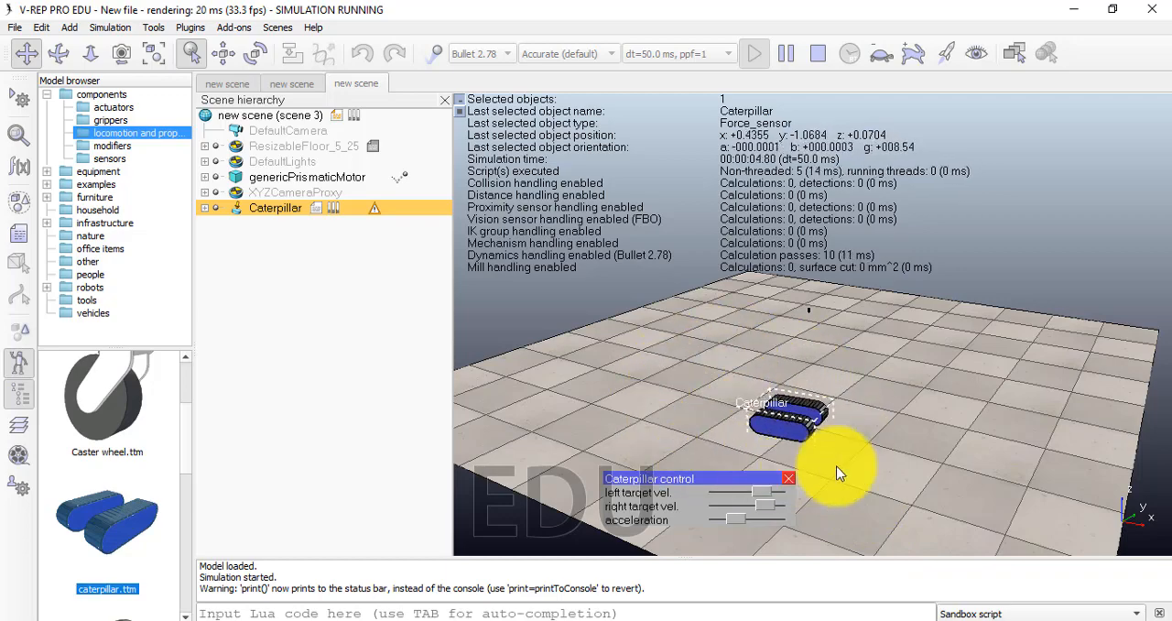
click(786, 53)
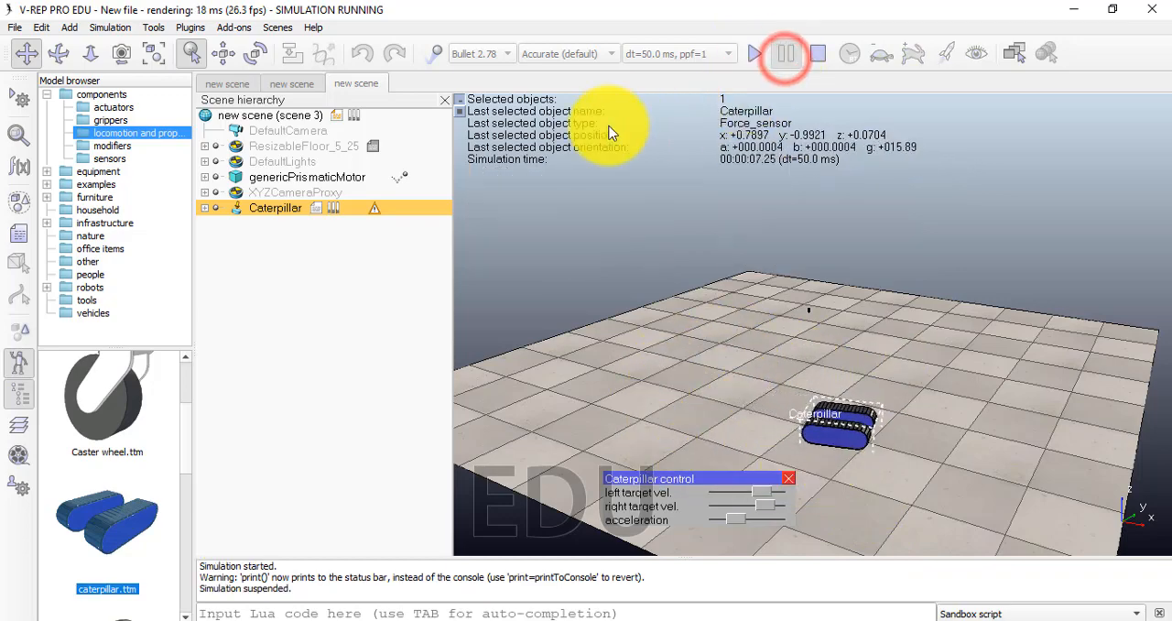
Look through the remaining locomotion and propulsion models, including the omniwheels and propeller, and the tools in the modifiers folder
scroll(149, 508, down, 5)
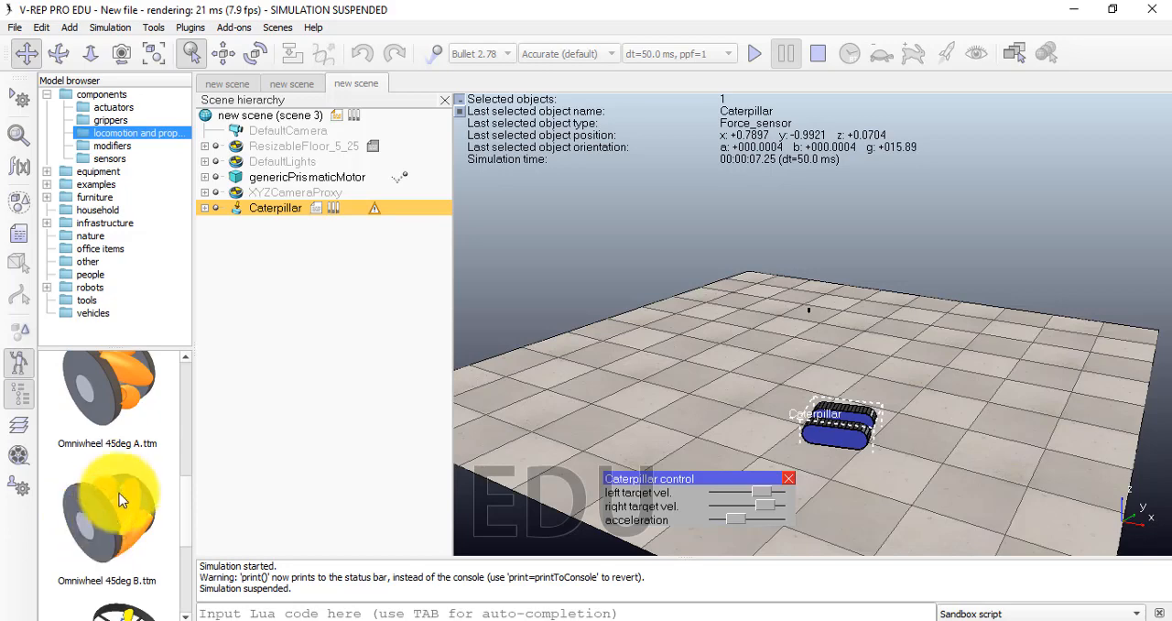
scroll(116, 467, down, 2)
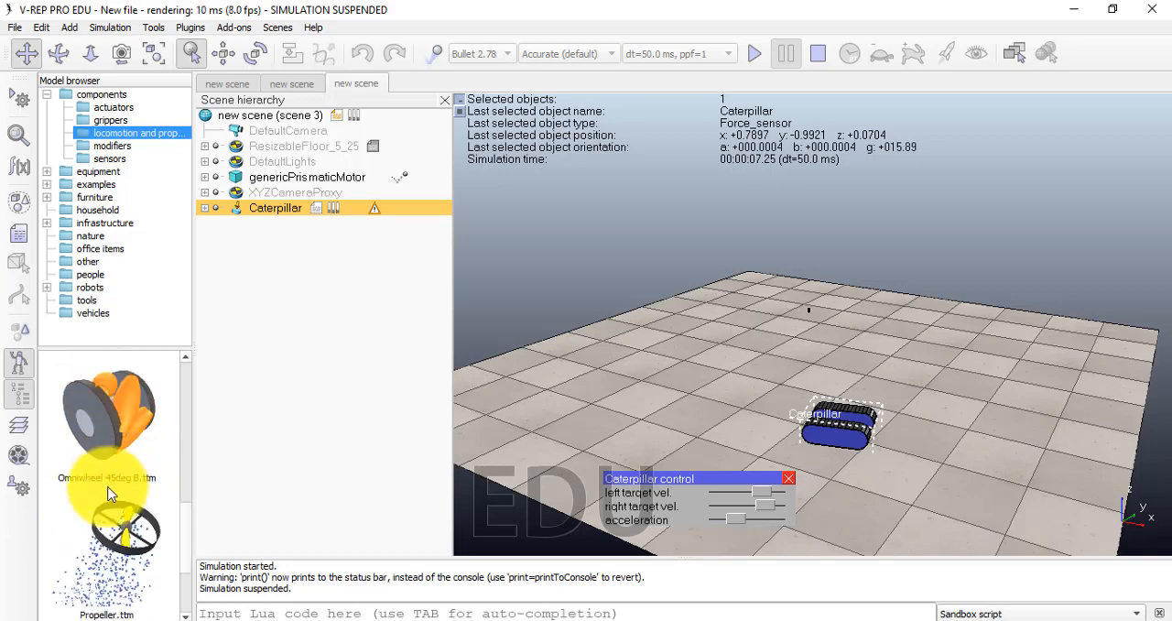
scroll(108, 502, down, 2)
scroll(131, 573, up, 4)
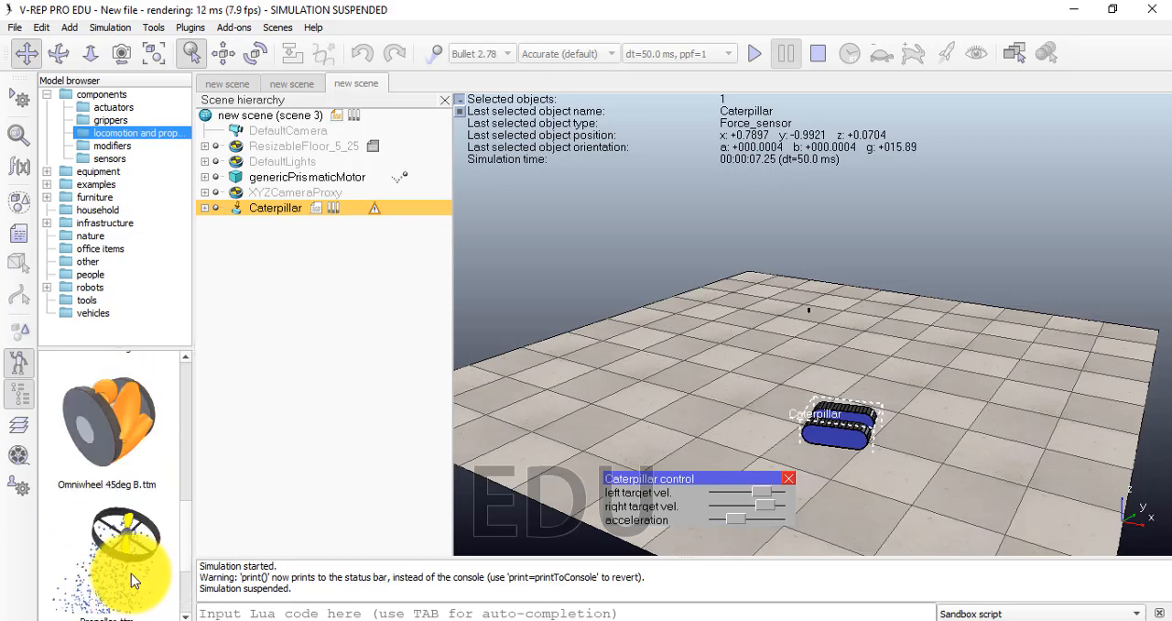
scroll(131, 577, down, 4)
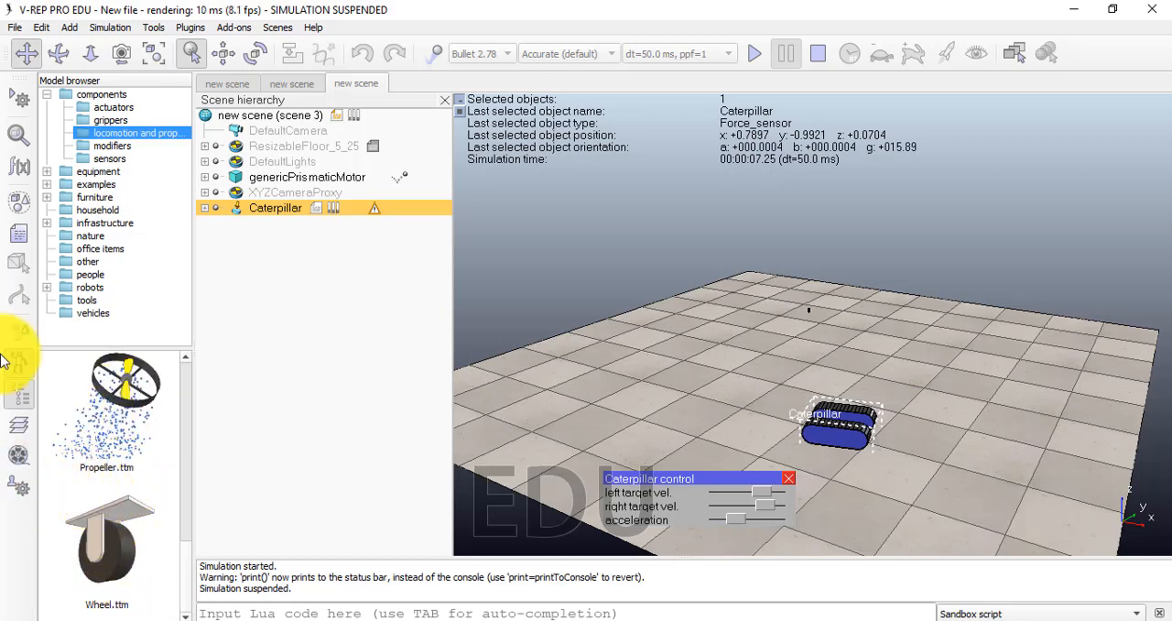
click(121, 146)
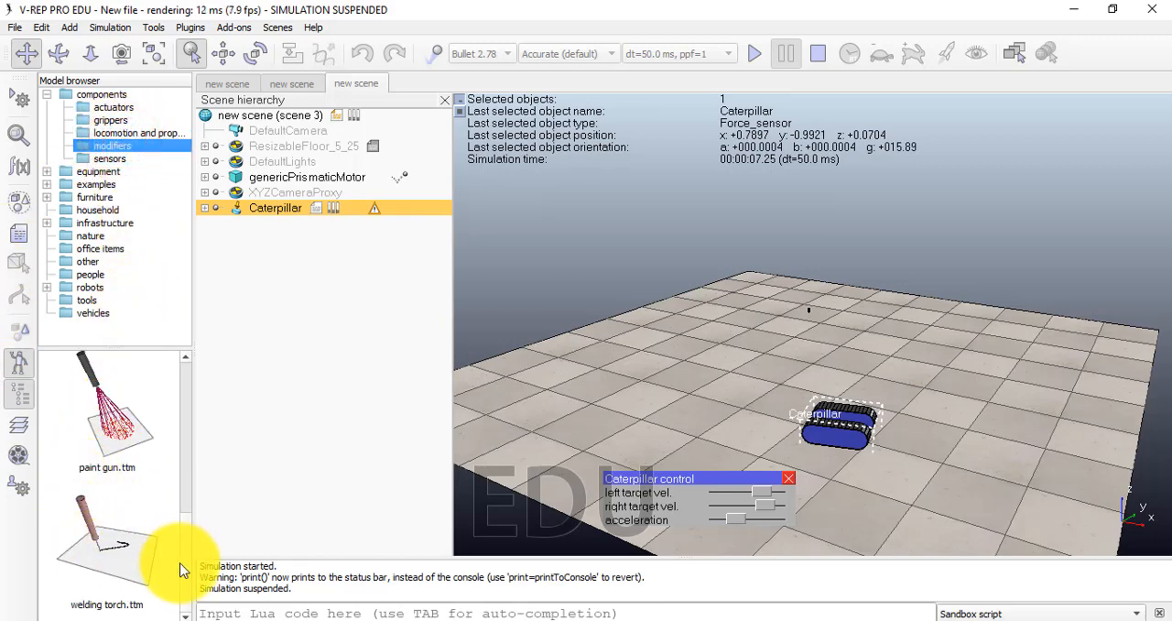
mouse_move(184, 567)
mouse_down()
mouse_move(190, 412)
mouse_move(193, 587)
mouse_move(188, 401)
mouse_up()
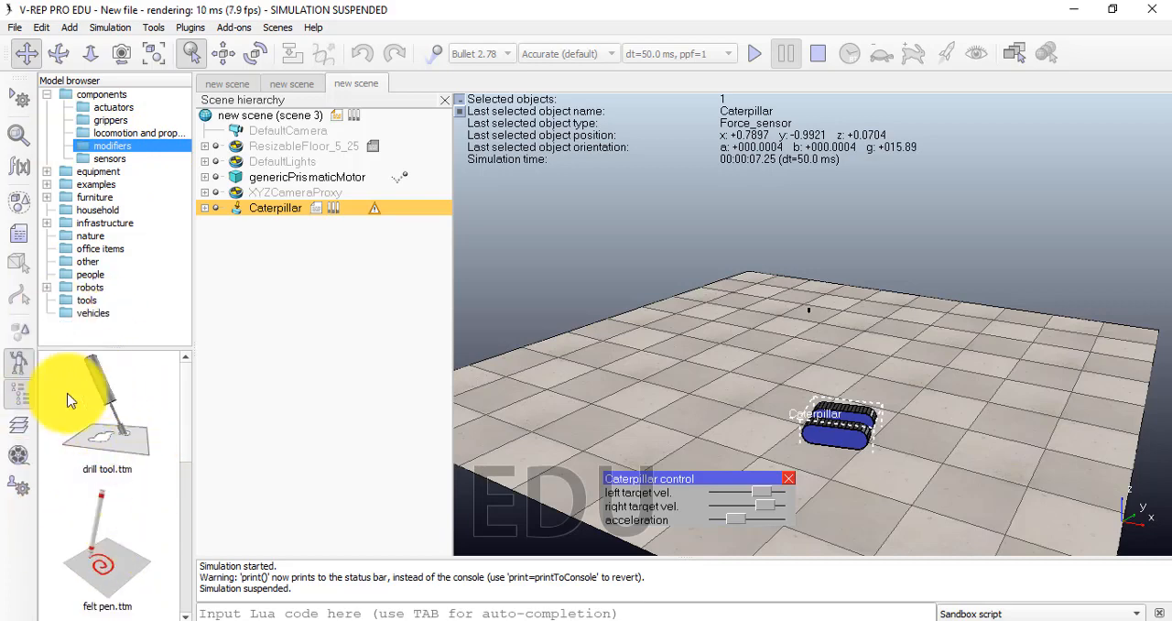
Place the DVS128 camera from the sensors folder on the floor at about x -1.25, y -1.435 and dismiss its information message
click(117, 159)
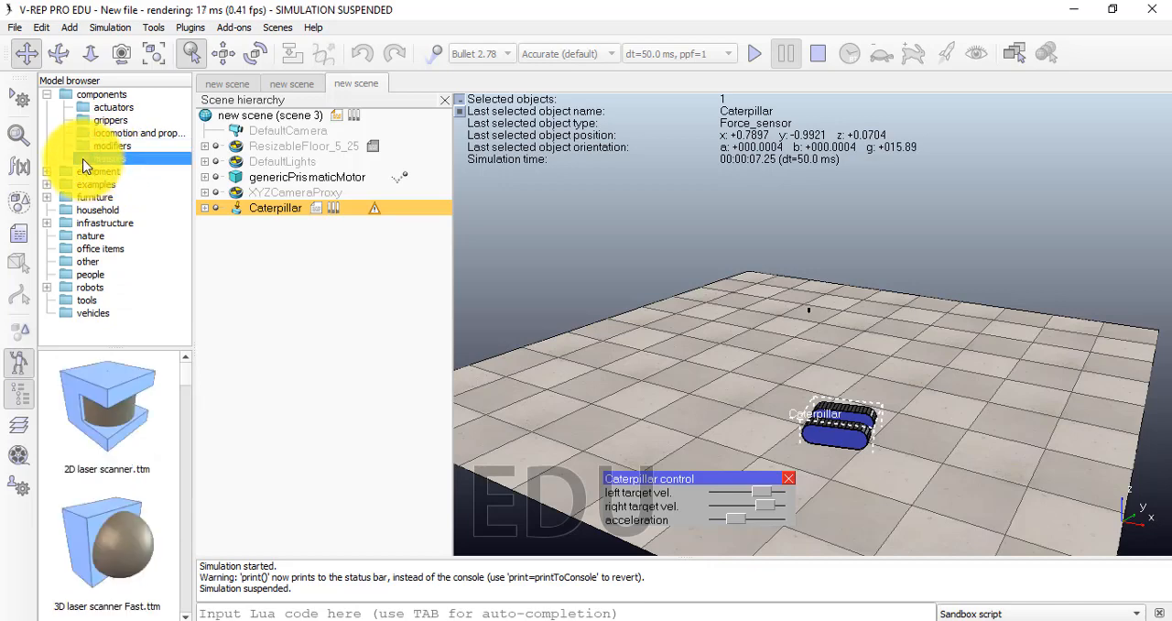
scroll(102, 412, down, 5)
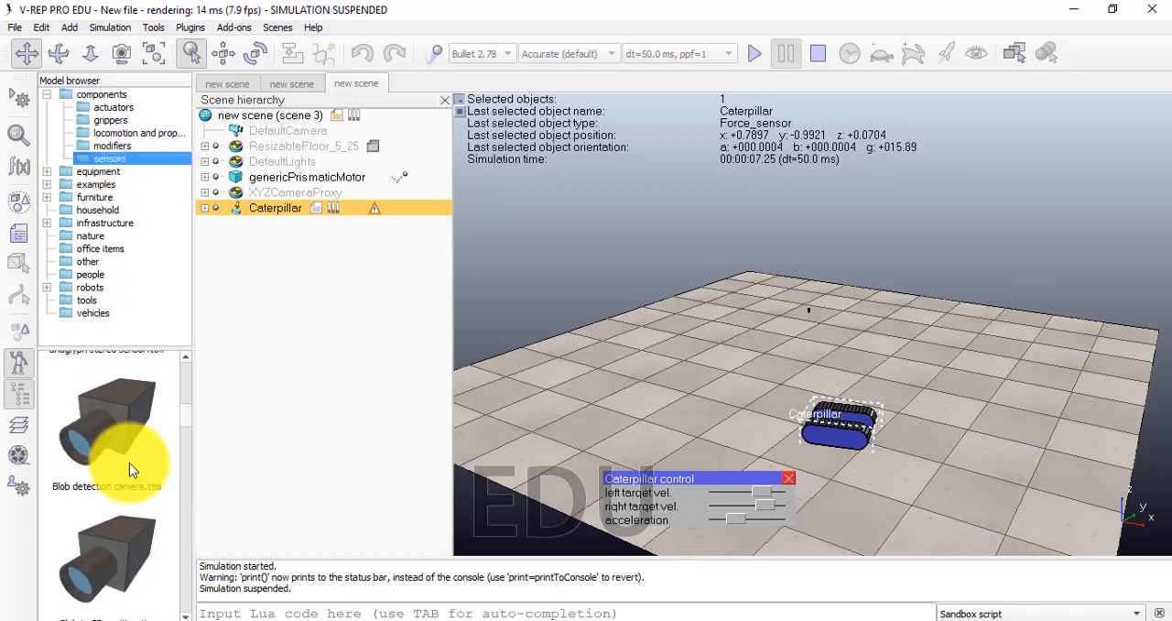
scroll(129, 462, down, 5)
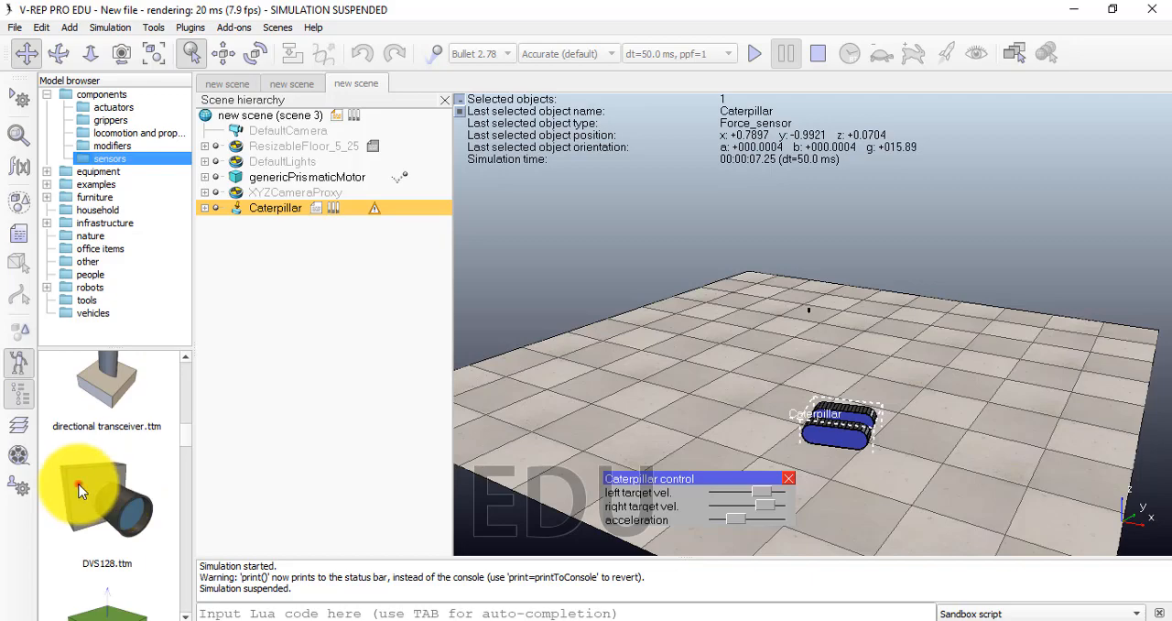
drag(79, 490, 574, 390)
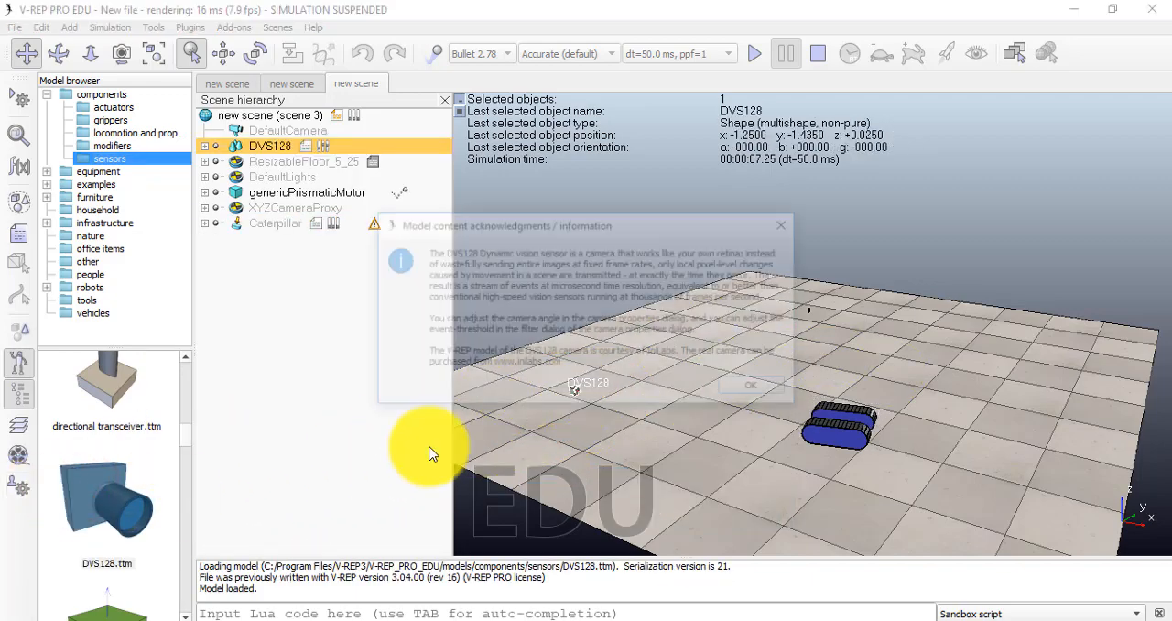
click(765, 391)
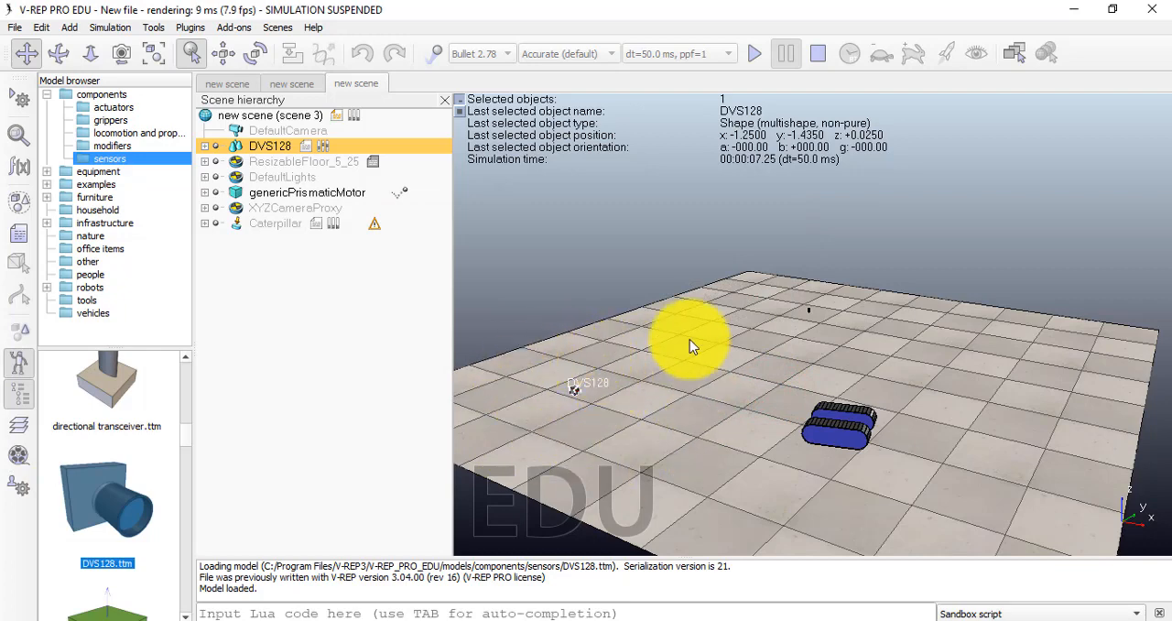
scroll(105, 485, down, 1)
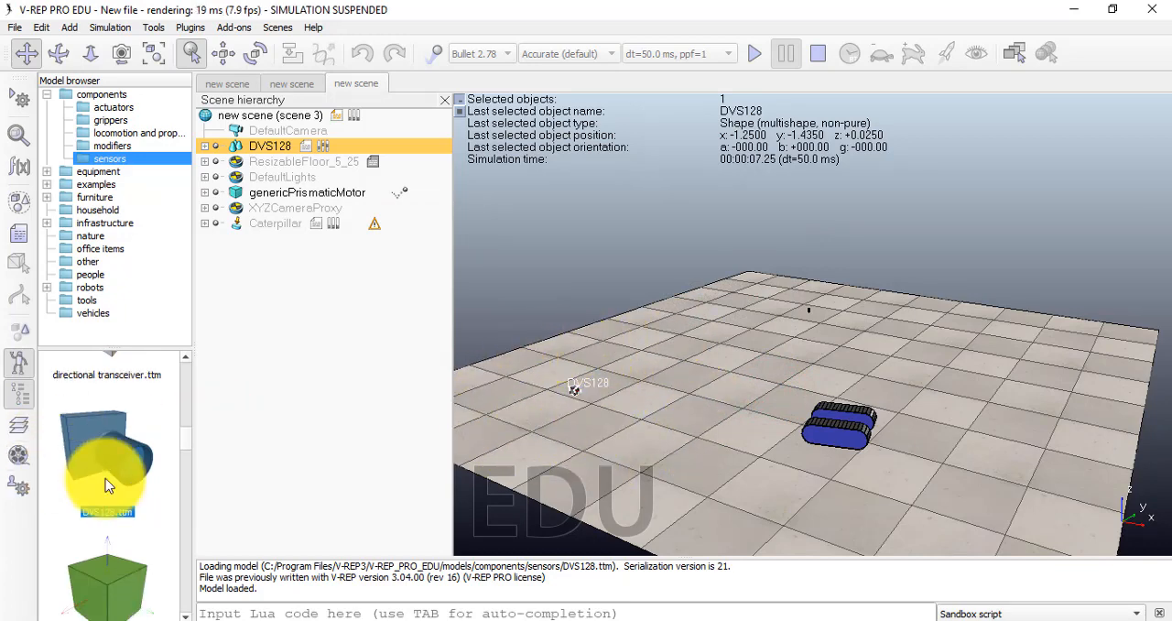
Expand the equipment category and look through the models in its conveyor belts folder
double_click(95, 171)
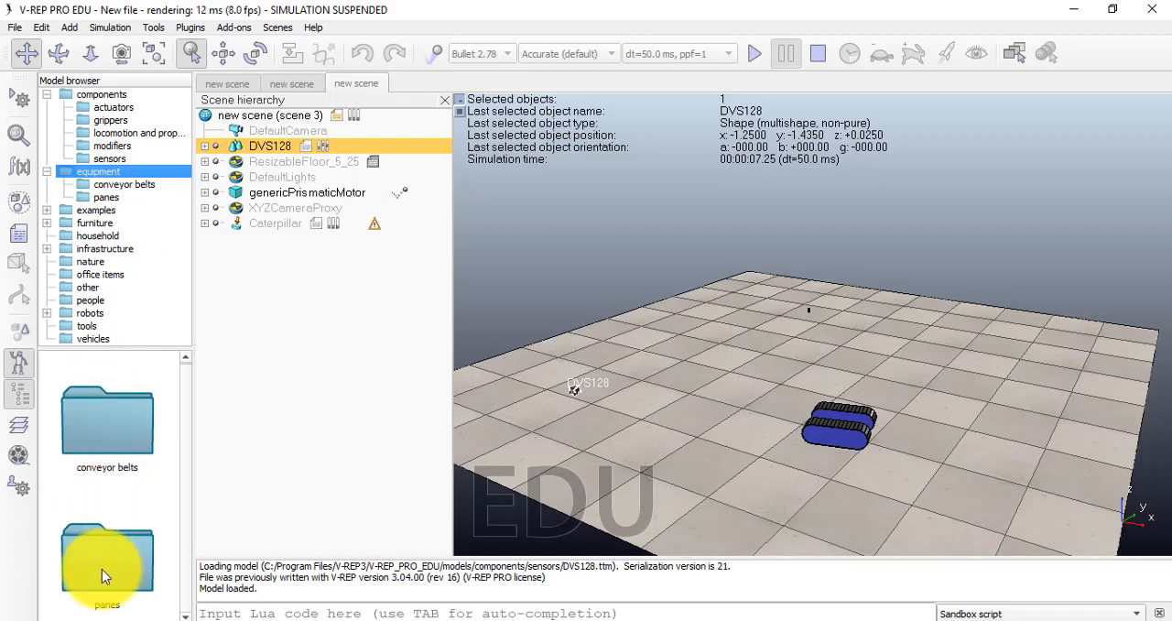
double_click(135, 420)
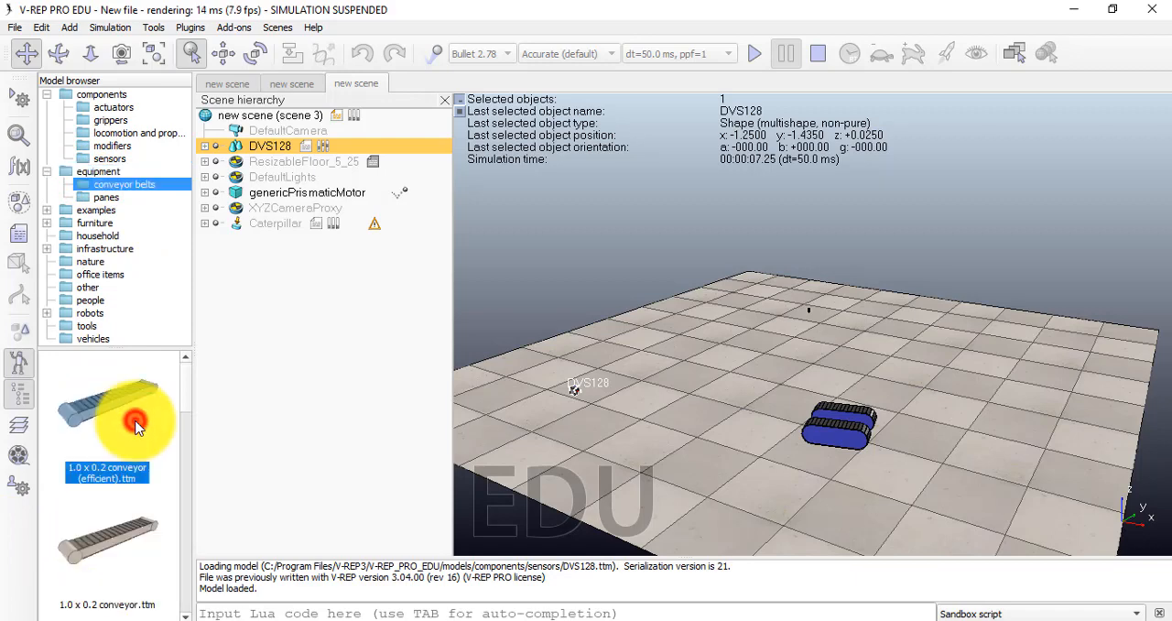
scroll(61, 557, down, 5)
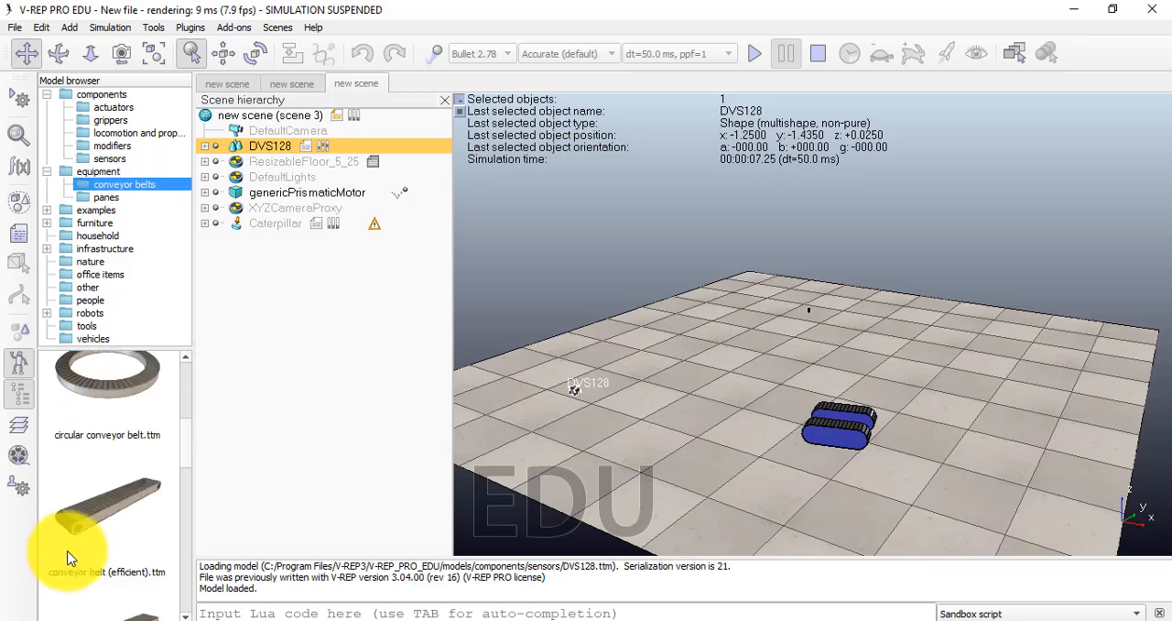
scroll(71, 558, down, 3)
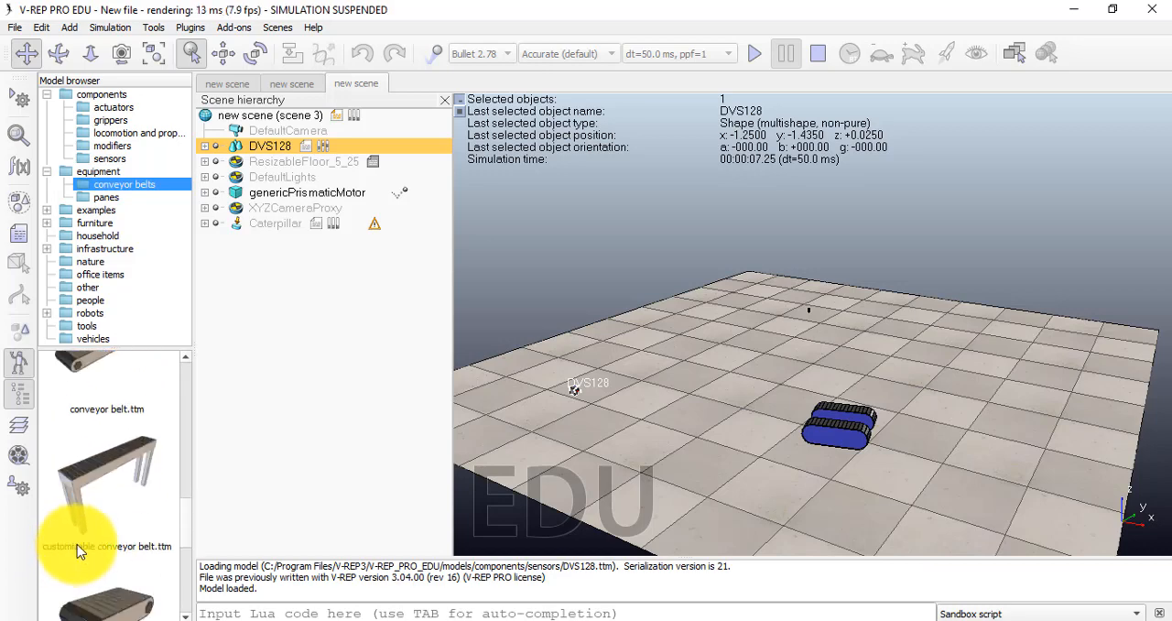
scroll(77, 546, down, 2)
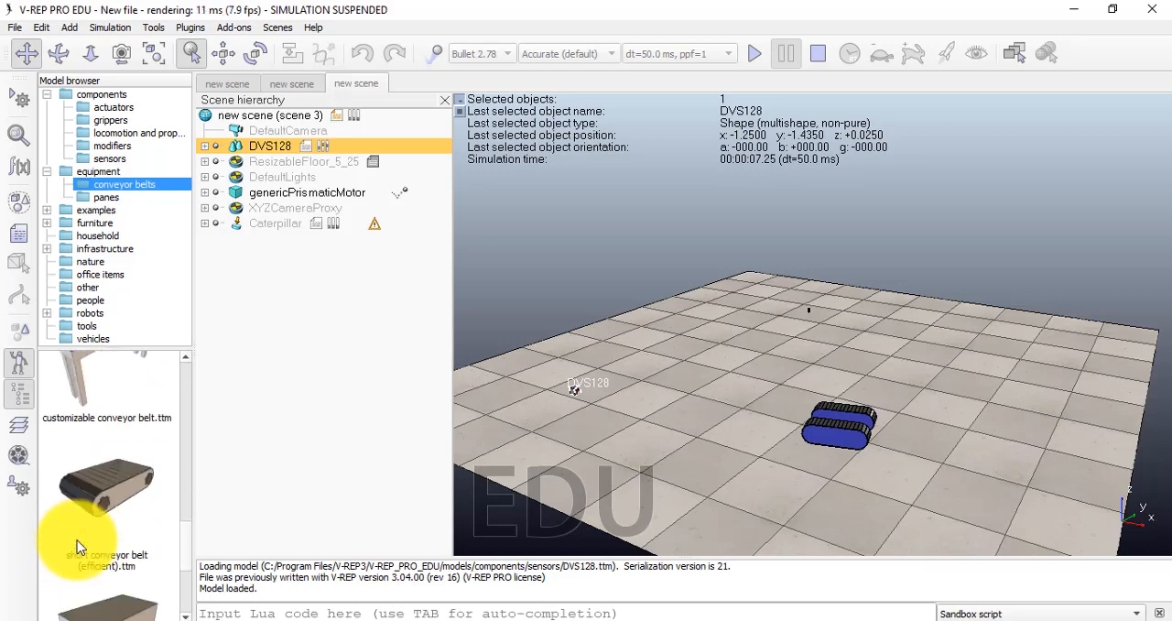
scroll(77, 546, down, 2)
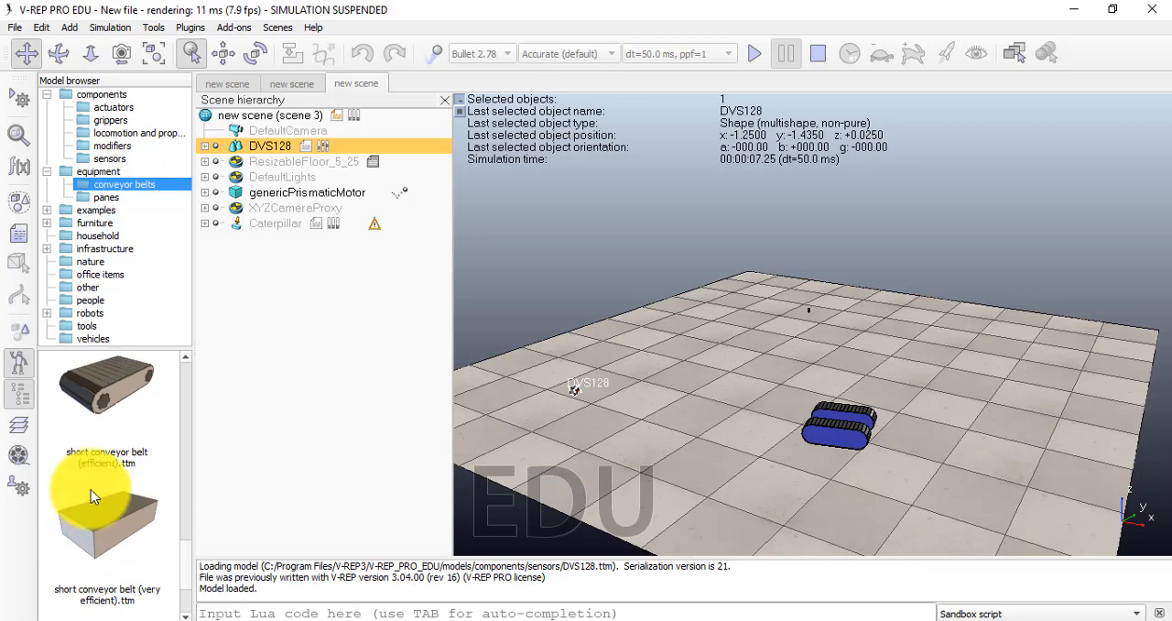
scroll(67, 536, down, 2)
scroll(119, 519, down, 1)
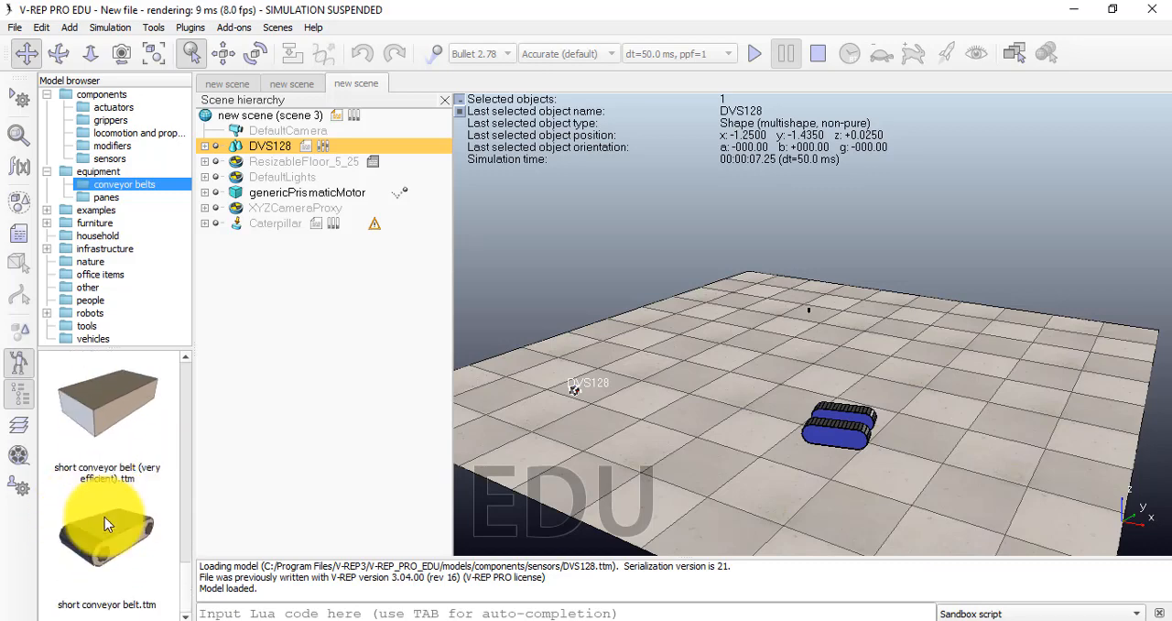
scroll(103, 536, down, 5)
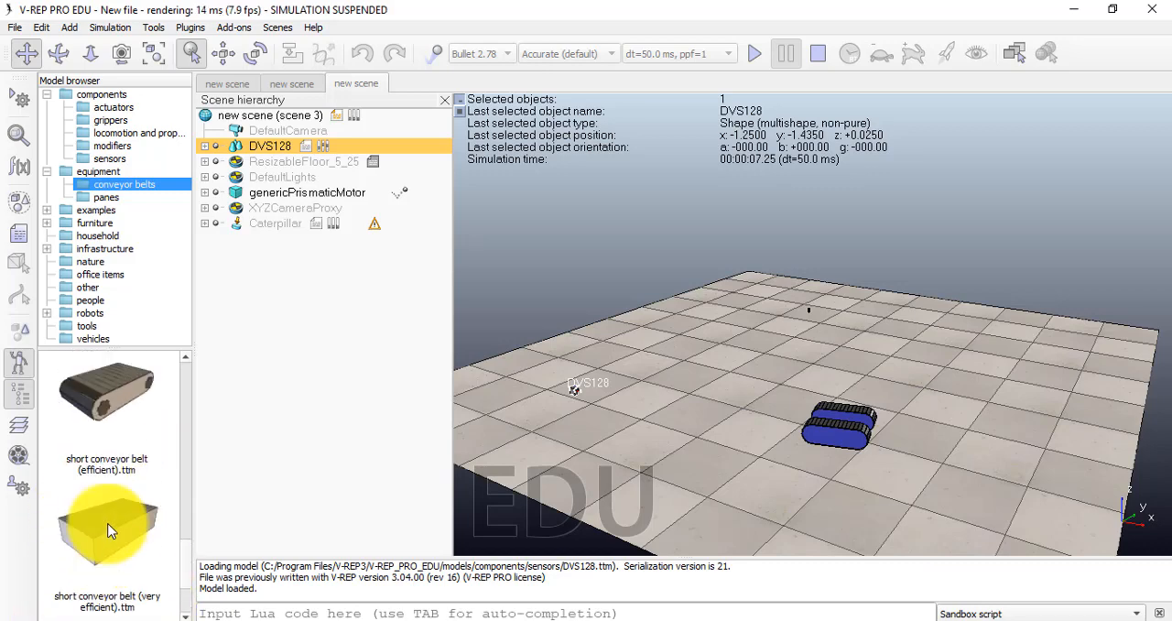
scroll(101, 513, up, 5)
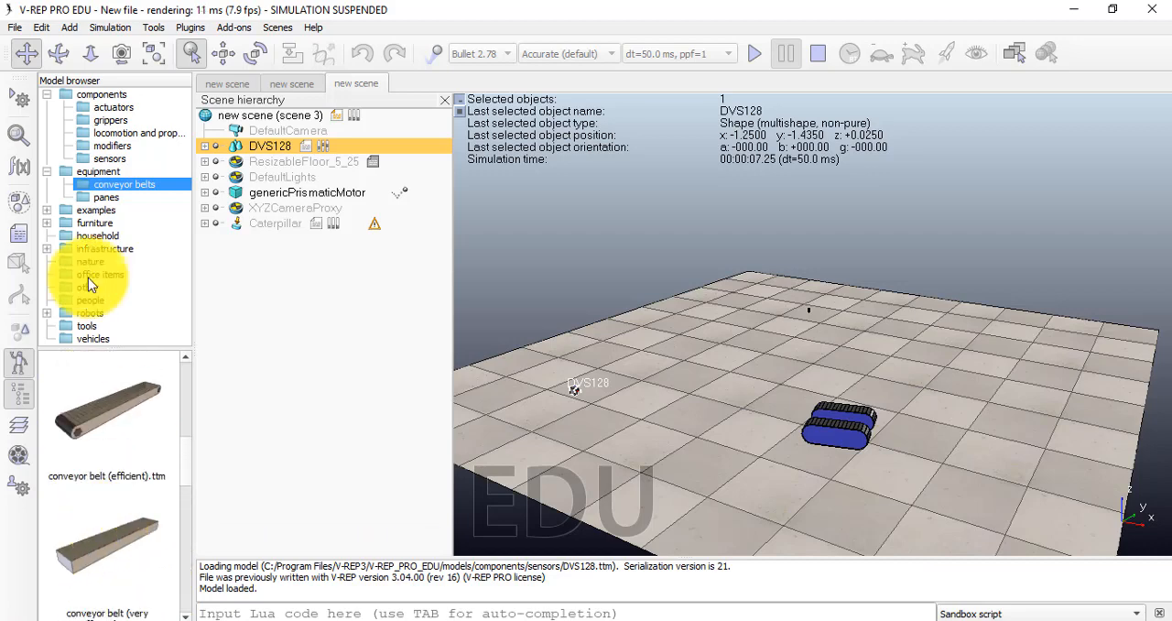
scroll(116, 416, up, 5)
click(117, 418)
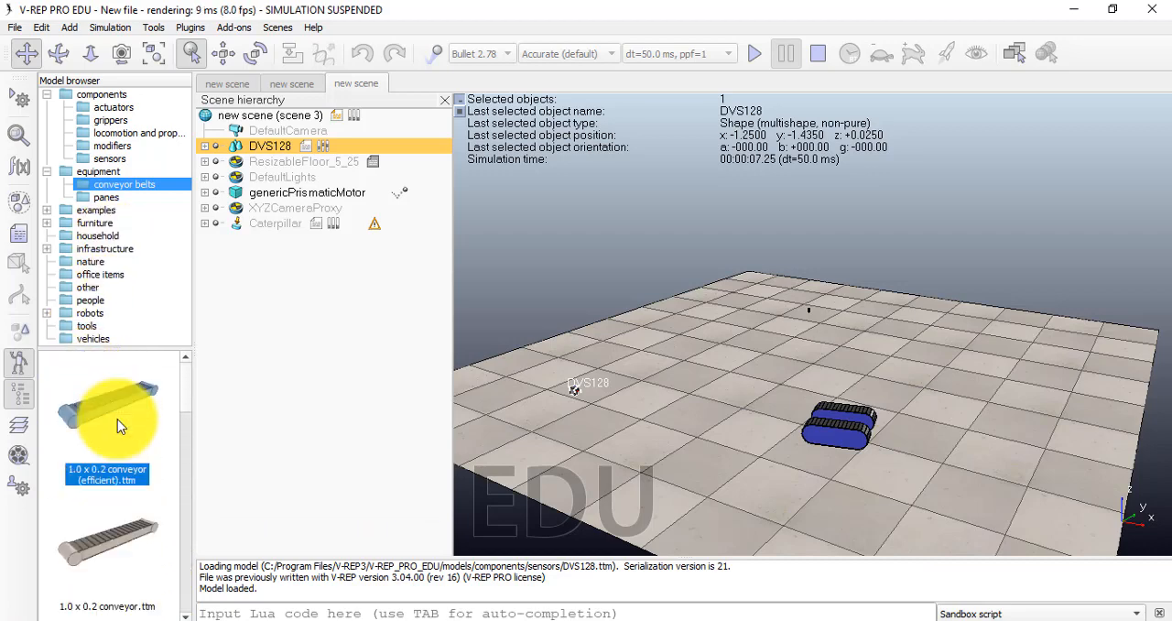
Look through the glass, grid and rod models in the panes folder of the equipment category
click(106, 197)
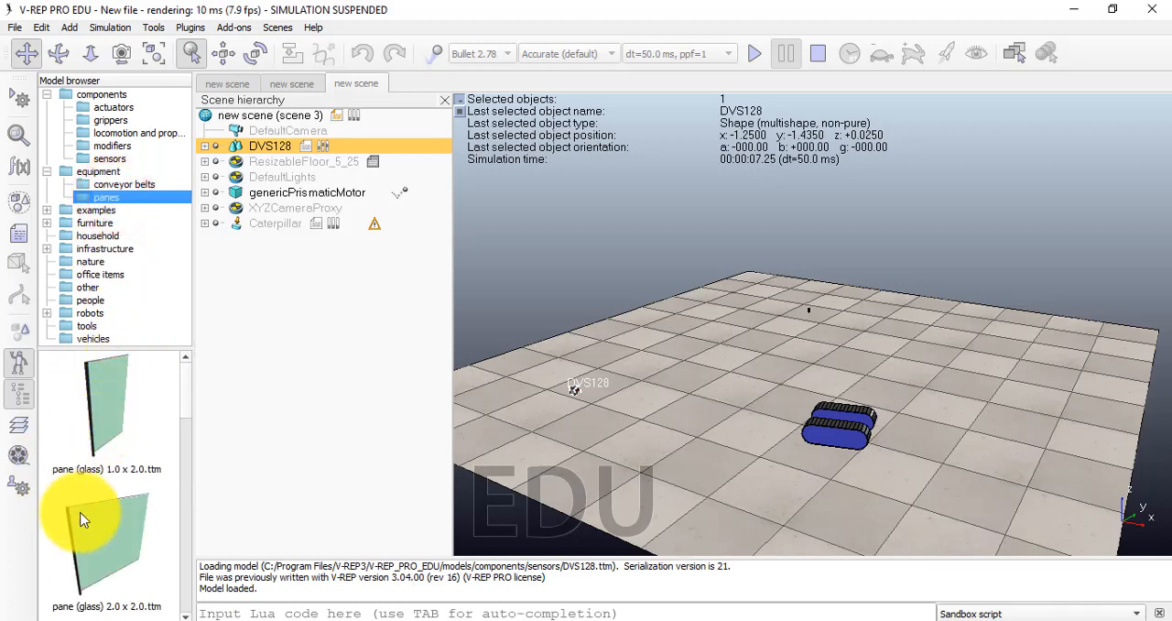
scroll(87, 513, down, 5)
scroll(81, 503, down, 4)
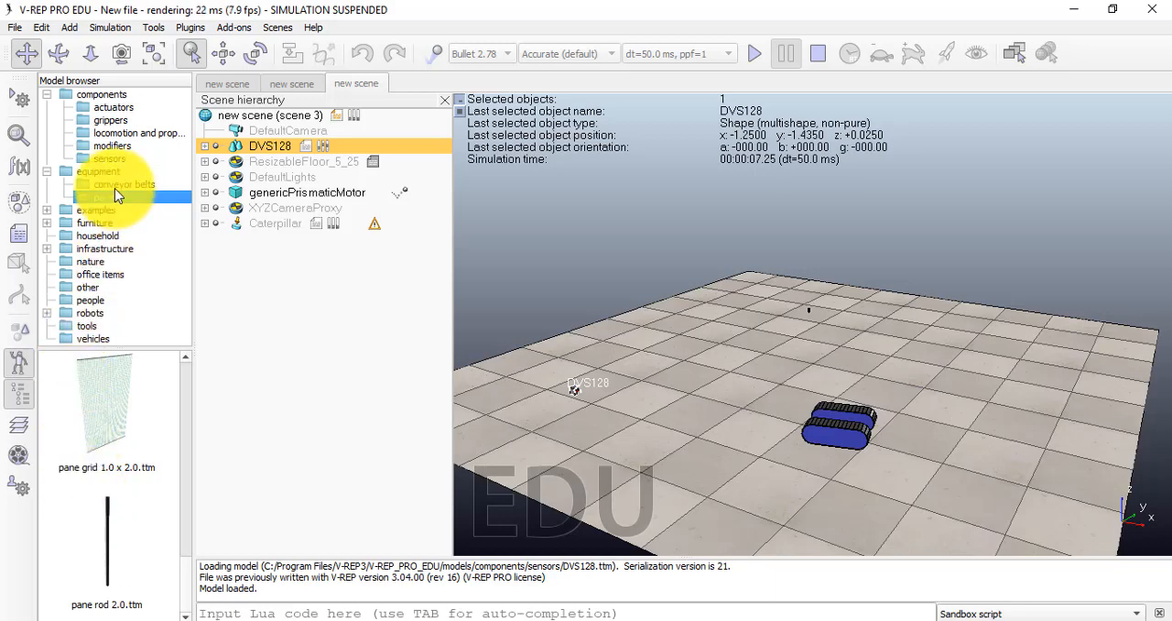
Look at the models in the examples category and open its block factory folder
click(96, 201)
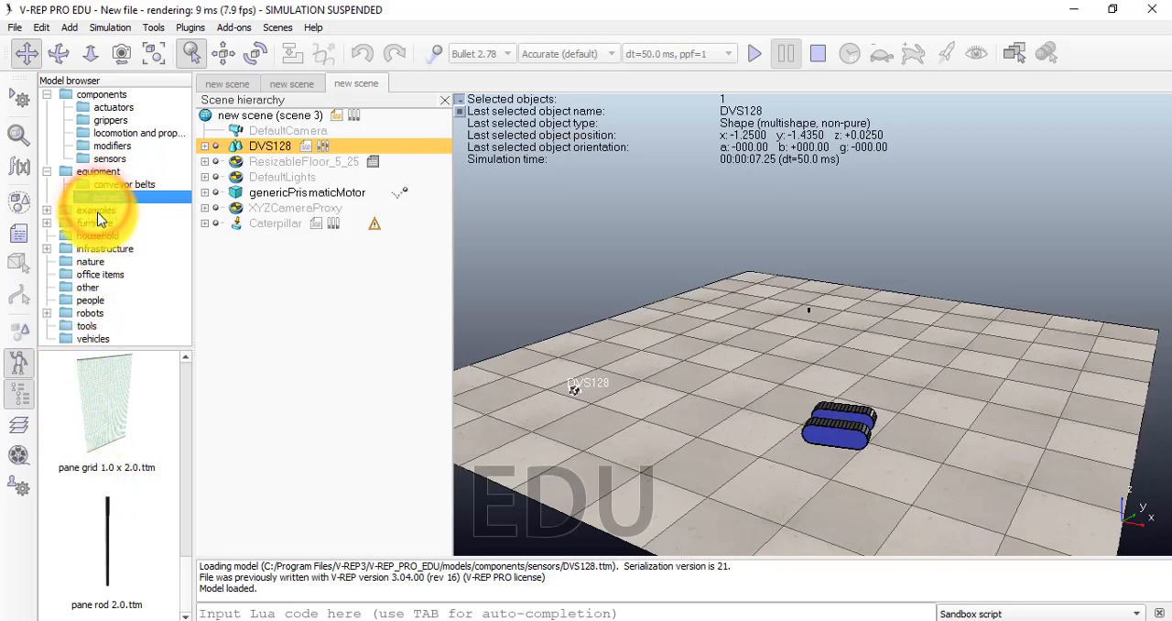
click(96, 210)
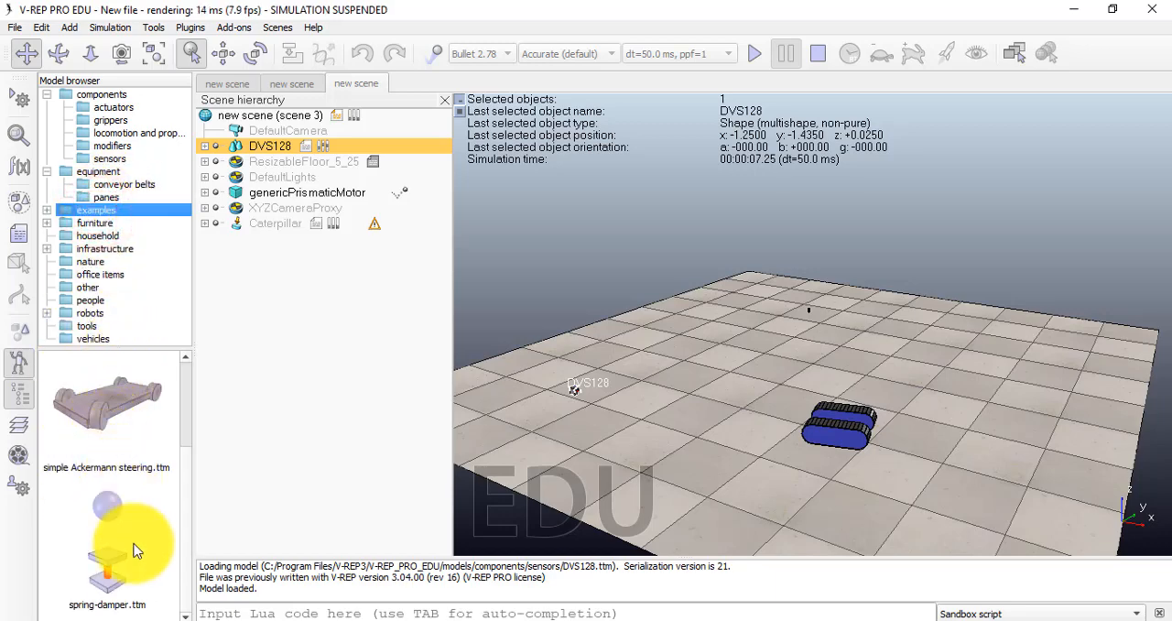
scroll(133, 550, up, 2)
double_click(98, 433)
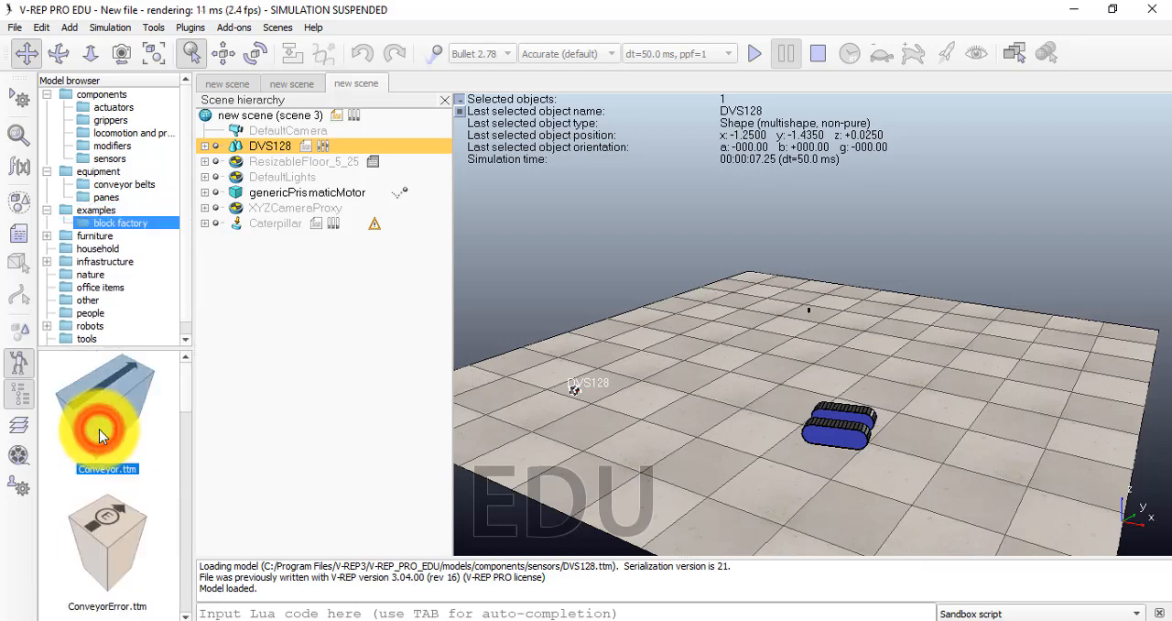
Look through the block factory example models and the shelves, tables and chairs folders of the furniture category
scroll(113, 499, down, 2)
scroll(112, 506, down, 5)
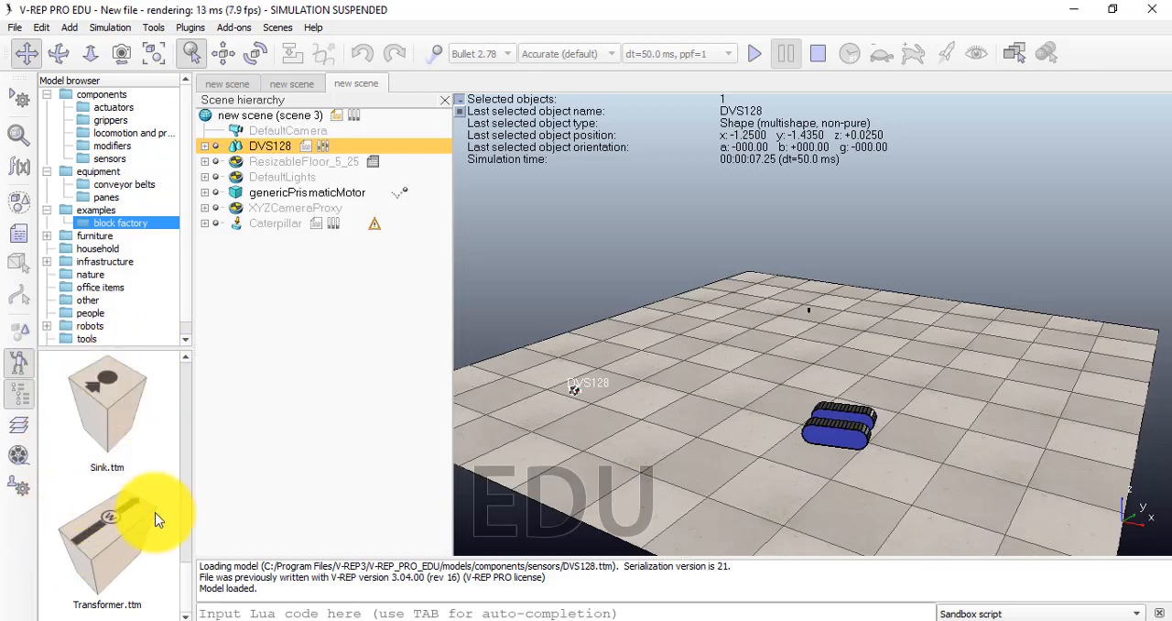
click(73, 231)
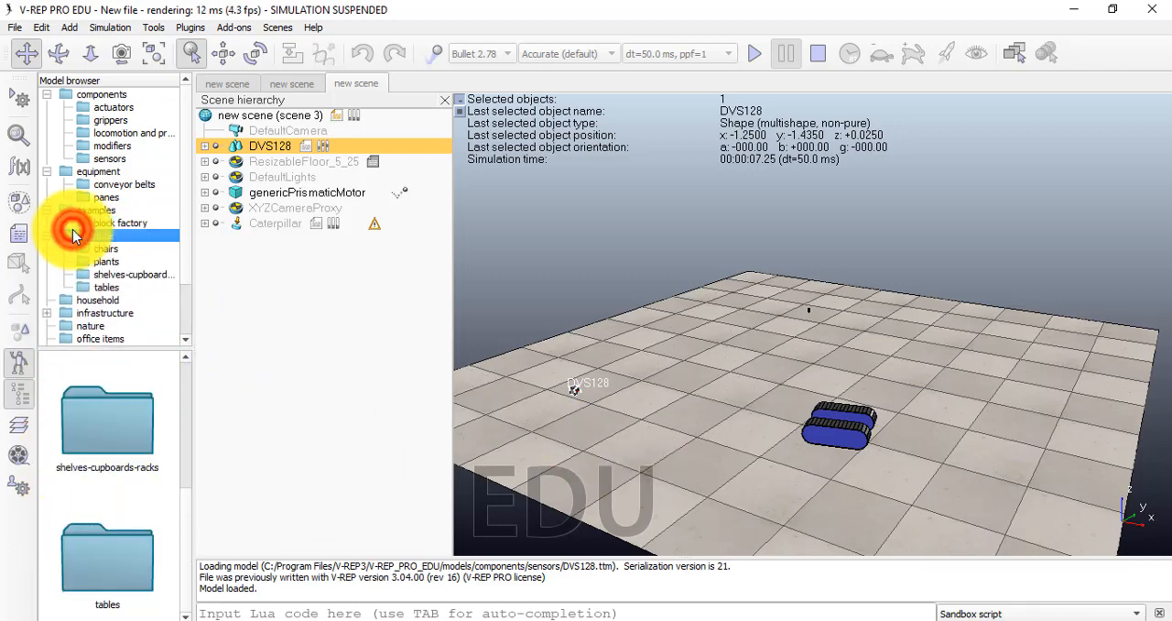
double_click(108, 441)
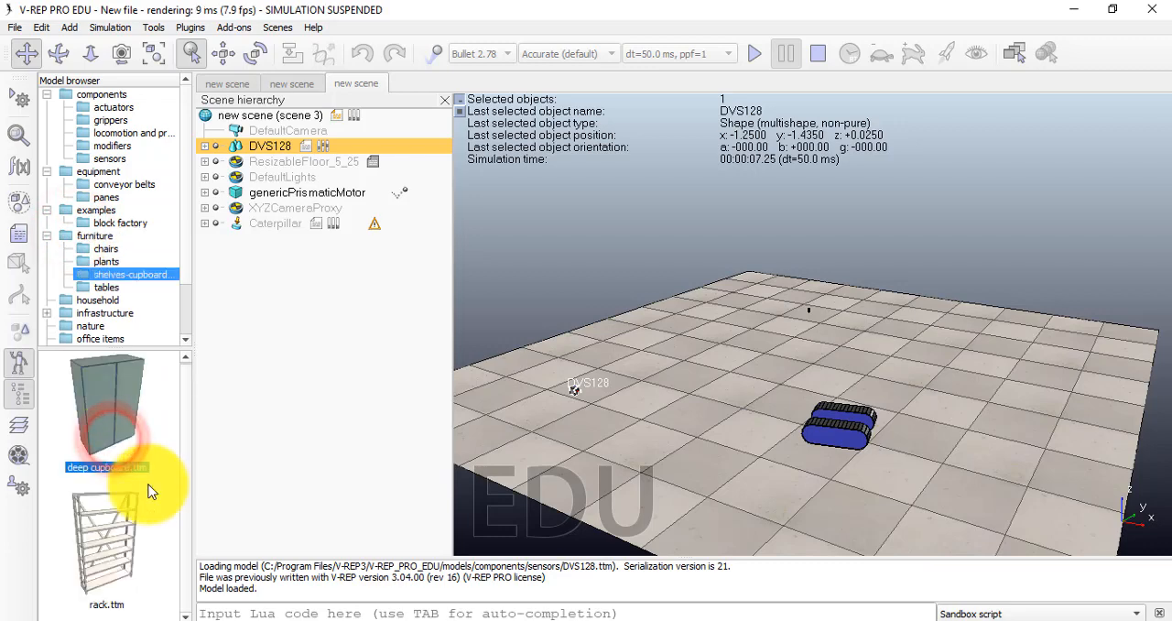
click(95, 292)
scroll(117, 499, down, 2)
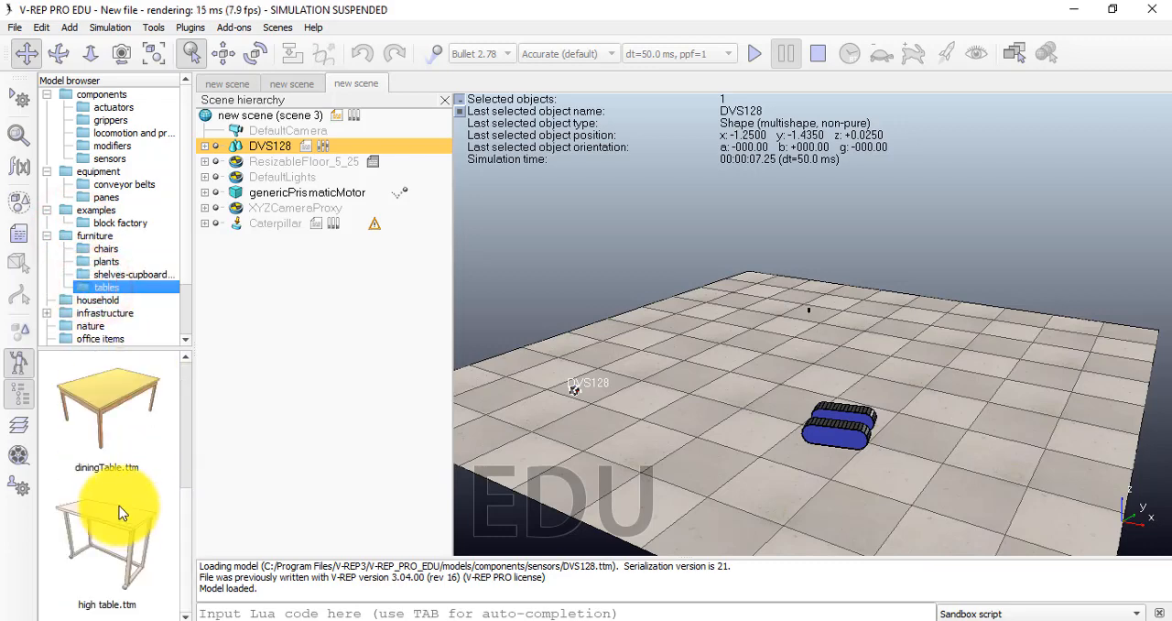
click(107, 249)
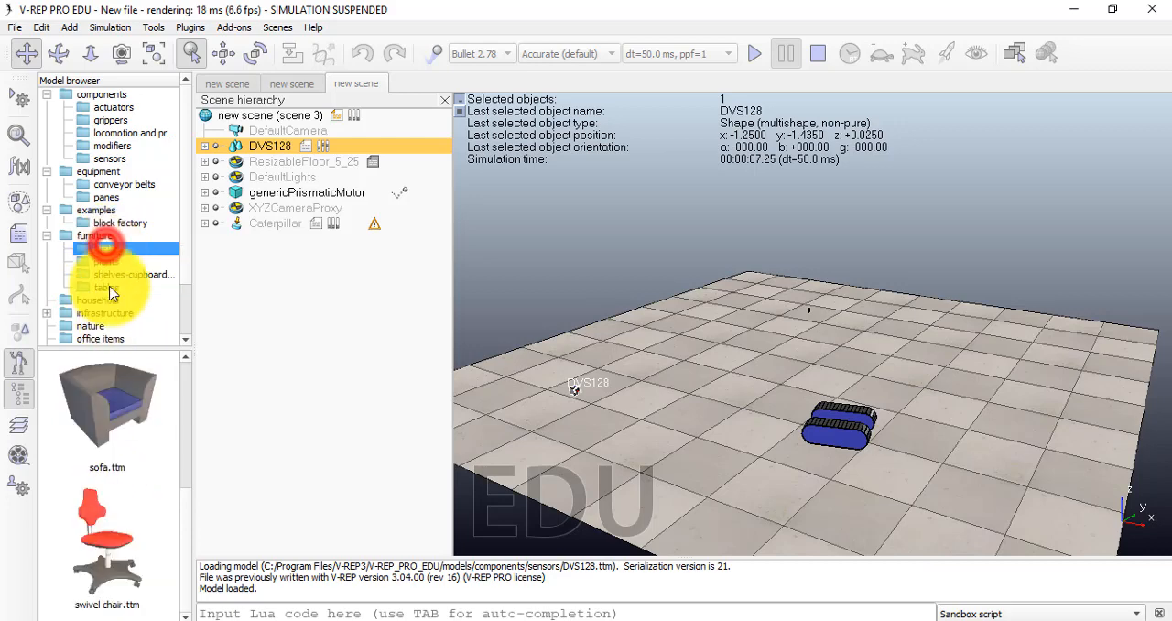
scroll(130, 552, up, 4)
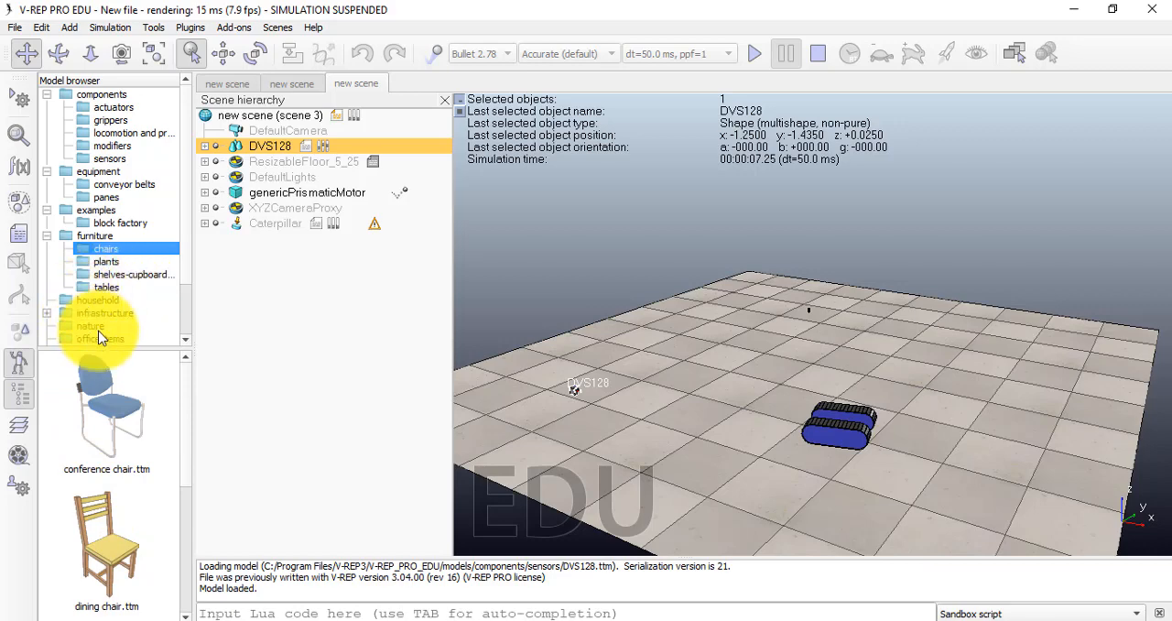
Place the dr20 robot from the mobile robots folder on the floor at about x -1.6, y -1.295 and dismiss its information message
scroll(117, 320, down, 2)
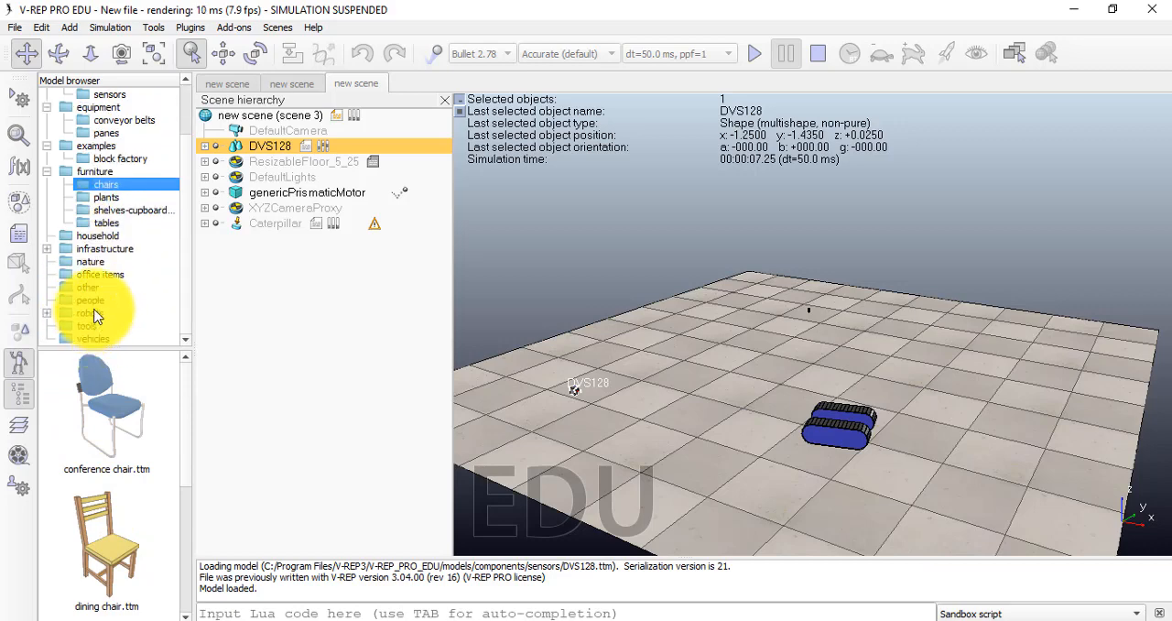
double_click(91, 312)
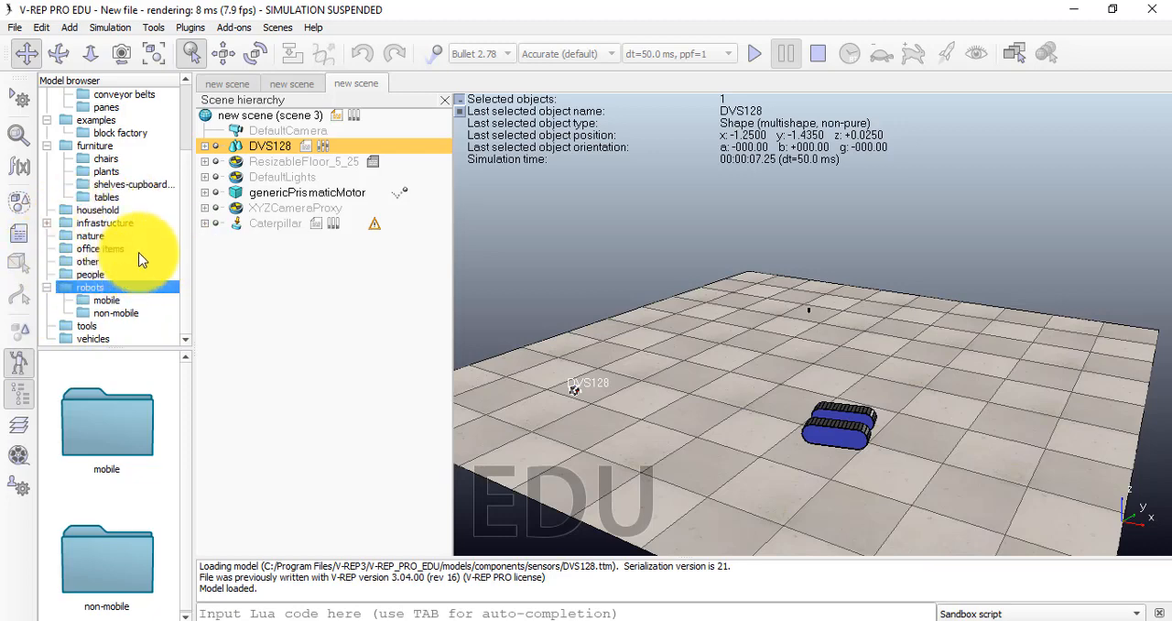
click(116, 300)
scroll(100, 438, down, 1)
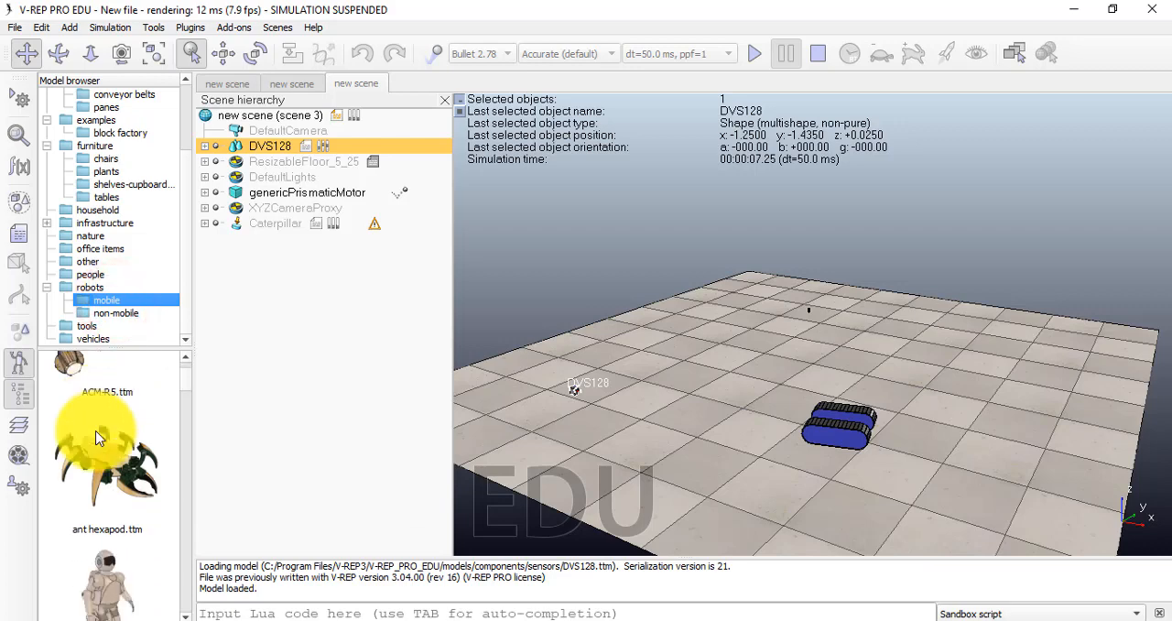
scroll(100, 438, down, 3)
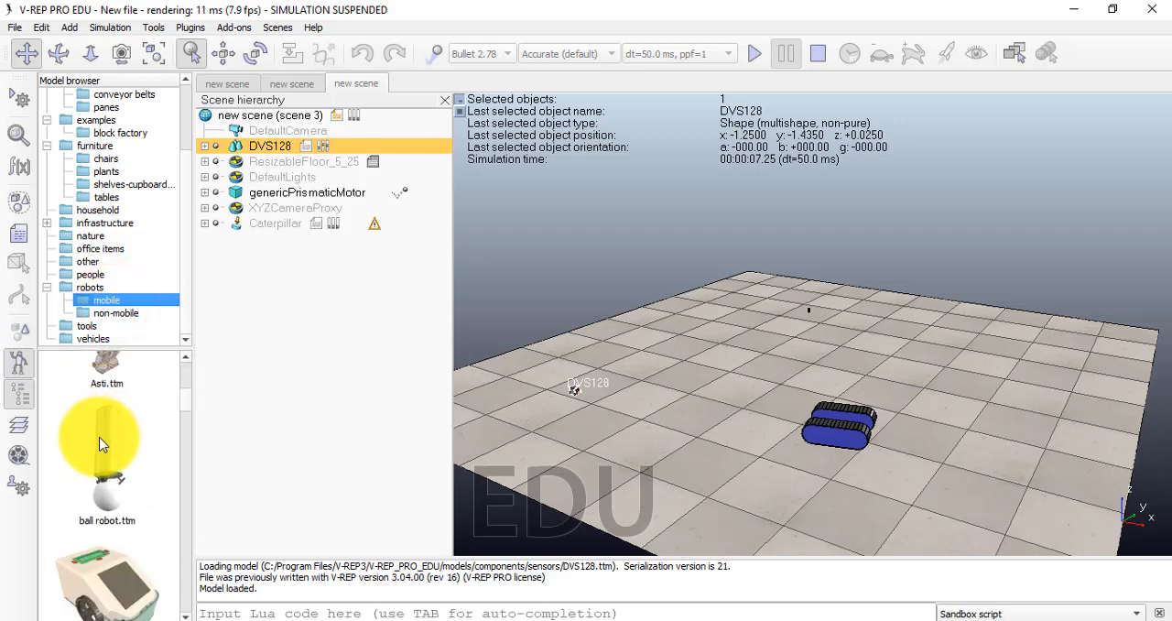
scroll(101, 444, down, 1)
scroll(107, 436, down, 1)
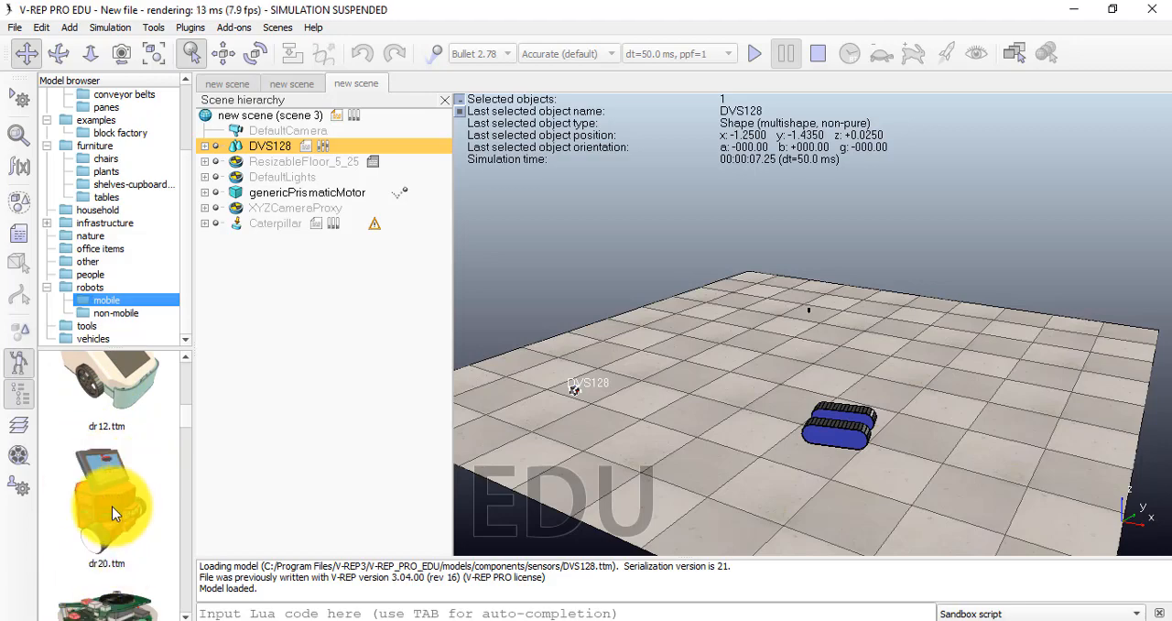
drag(112, 512, 575, 409)
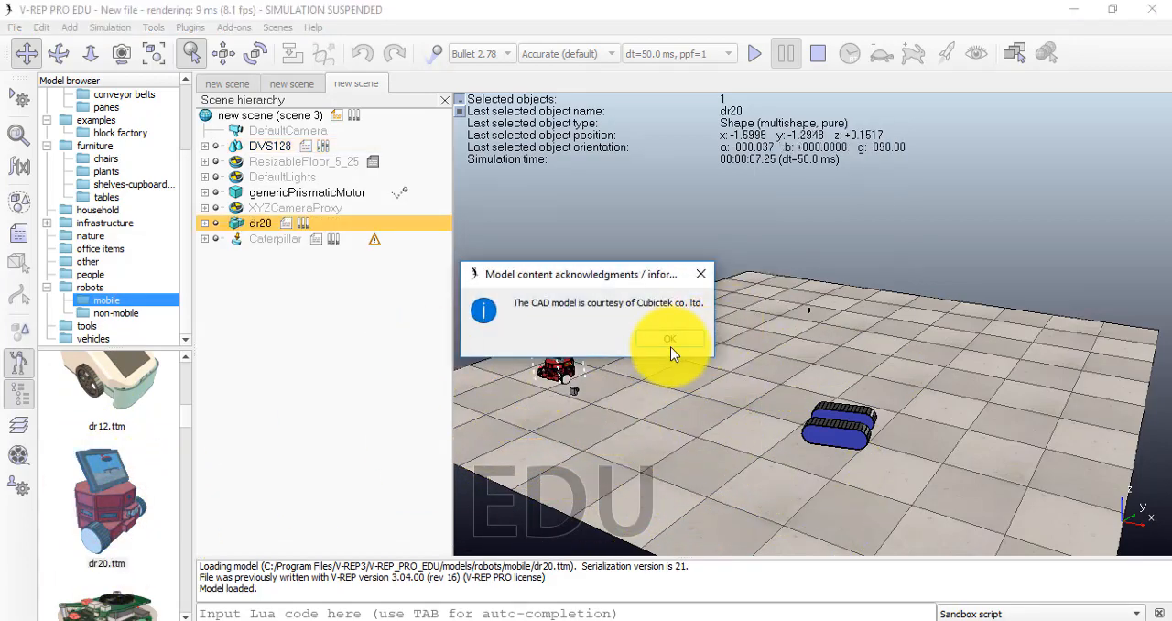
click(670, 342)
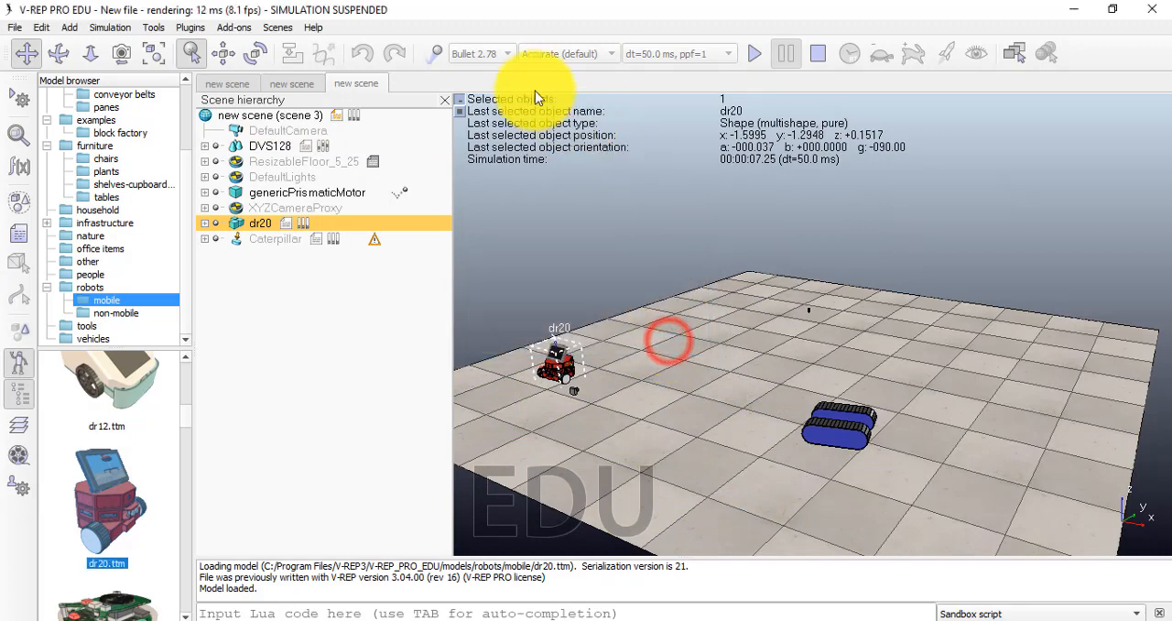
Run the simulation to watch the dr20 robot, closing the DVS128 output window, and suspend it again
click(753, 55)
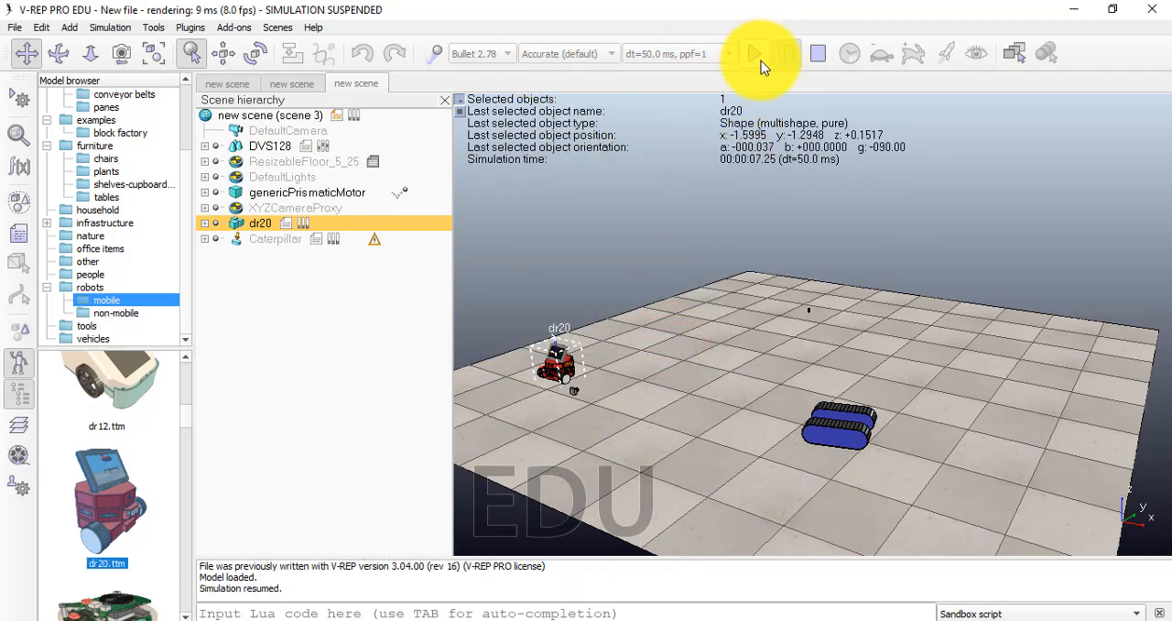
click(777, 55)
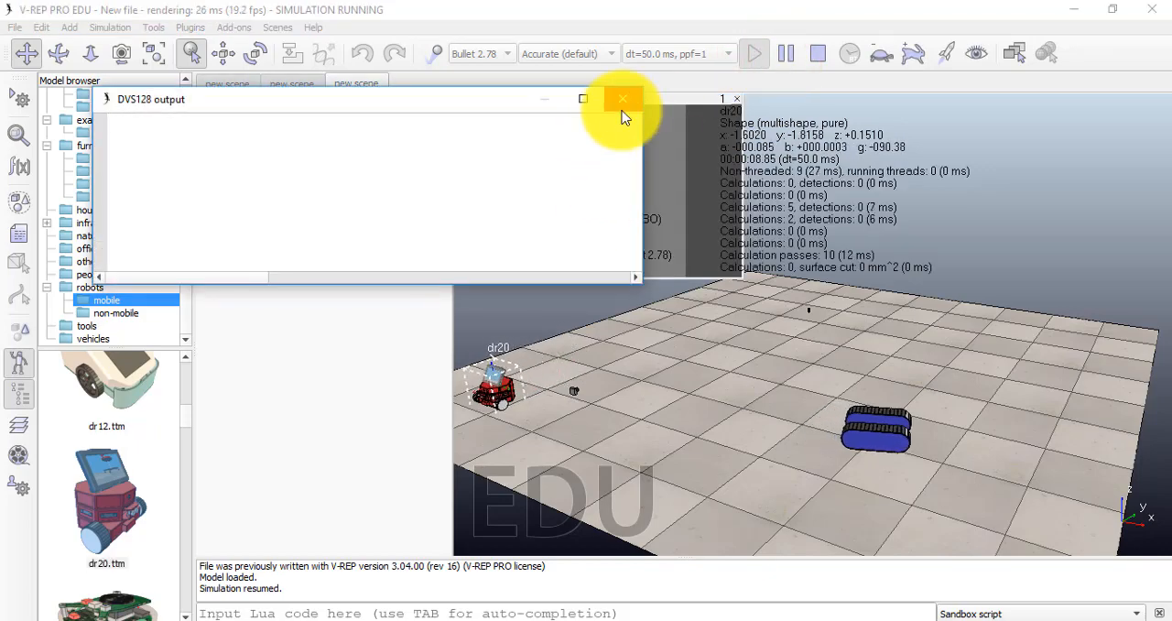
click(625, 103)
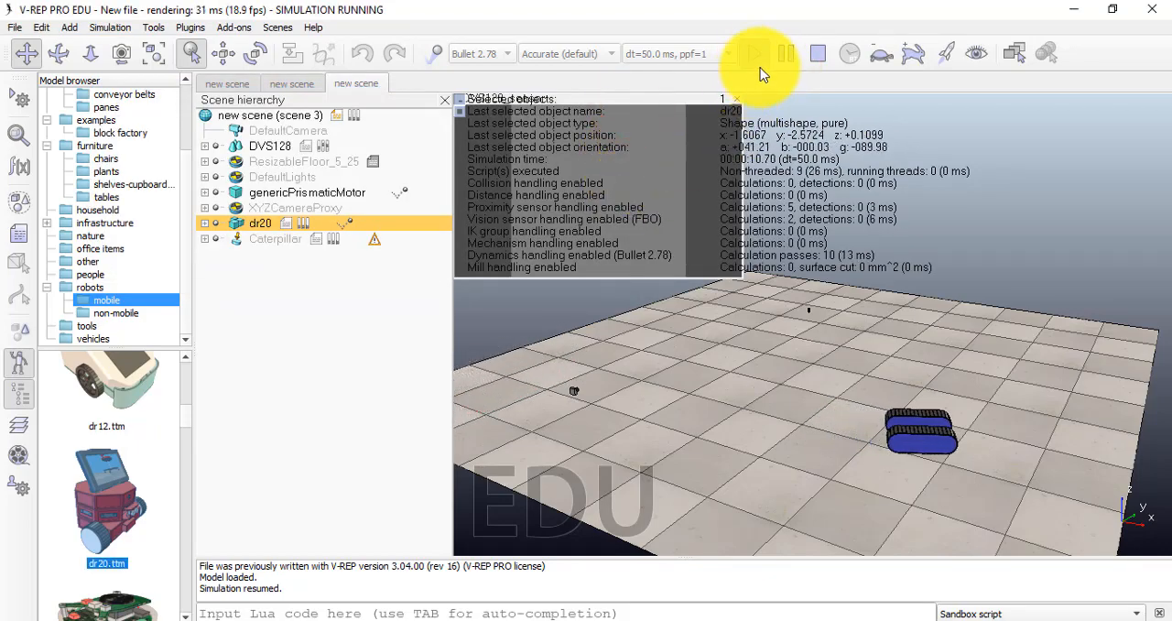
click(753, 54)
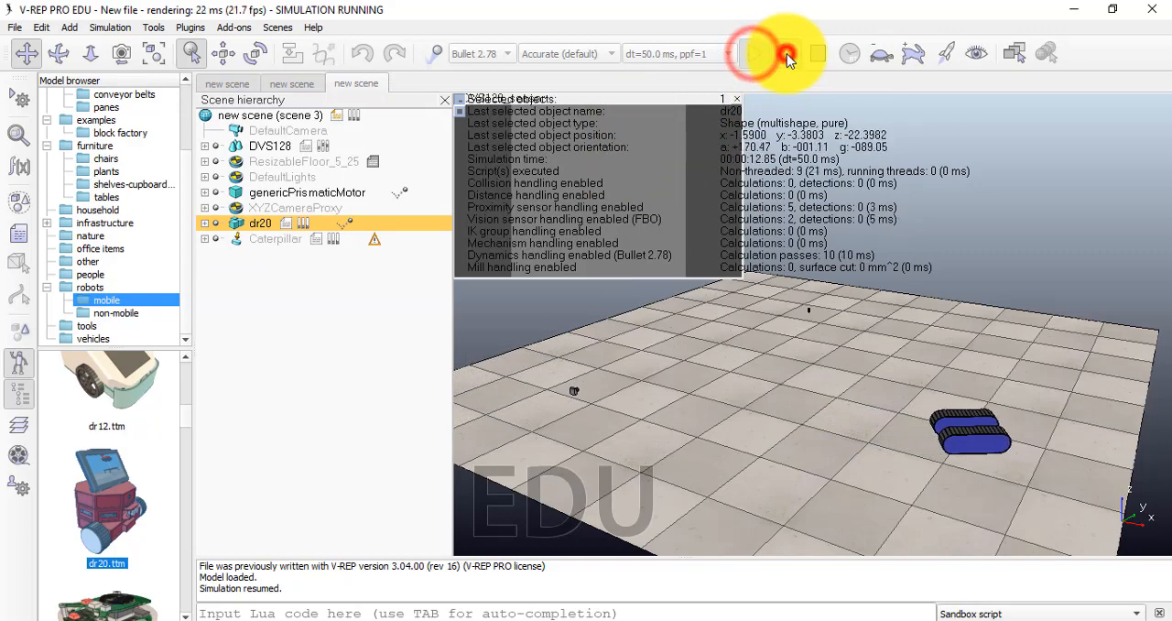
click(786, 55)
Place the kinematic steam punk r2d2 mobile robot on the floor at about x -0.556, y -0.501 and dismiss its information message
scroll(116, 537, down, 3)
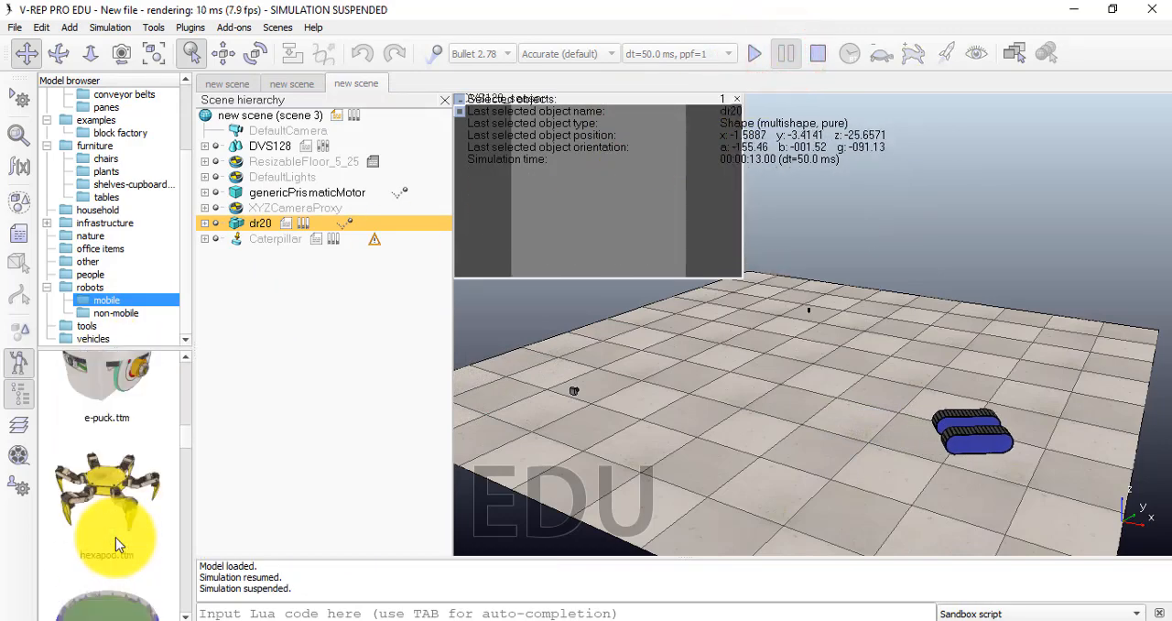
scroll(115, 538, down, 4)
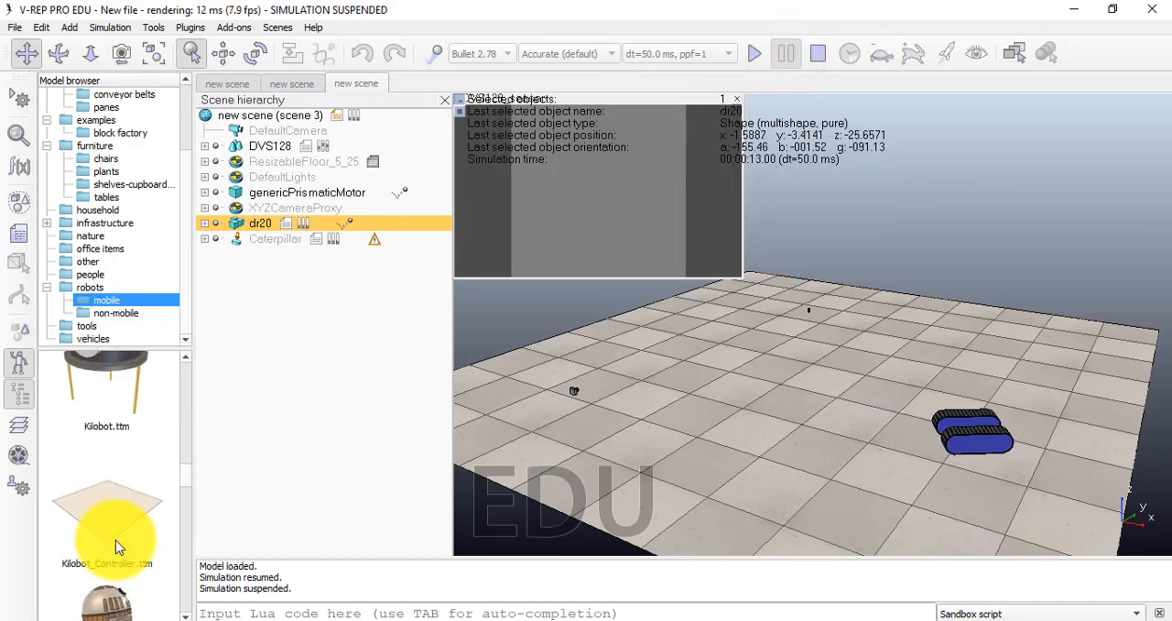
scroll(102, 582, down, 1)
drag(104, 494, 605, 402)
scroll(79, 565, down, 1)
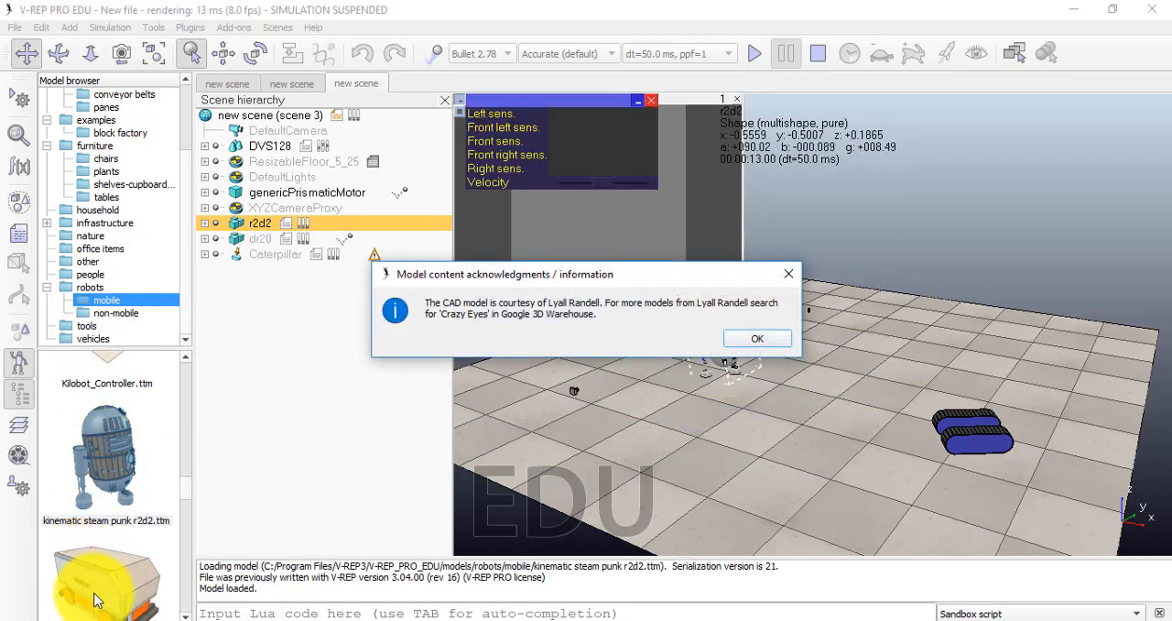
click(759, 338)
scroll(144, 484, down, 2)
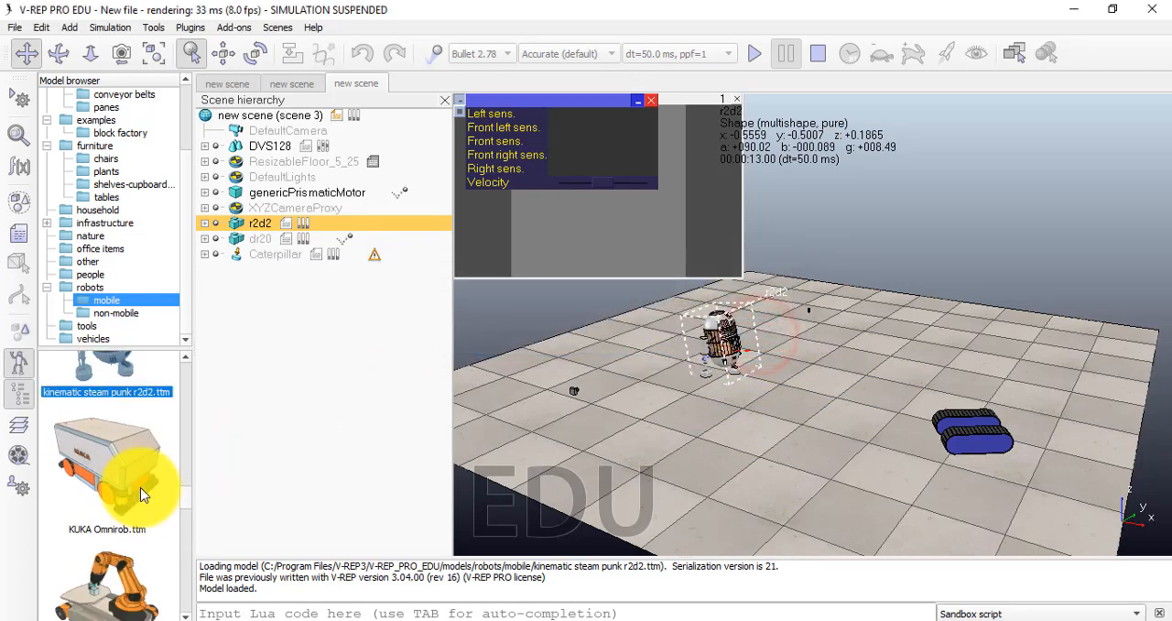
Place the PhantomX Pincher from the non-mobile robots folder at about x 0.6, y -1.136 and dismiss its information message
click(125, 315)
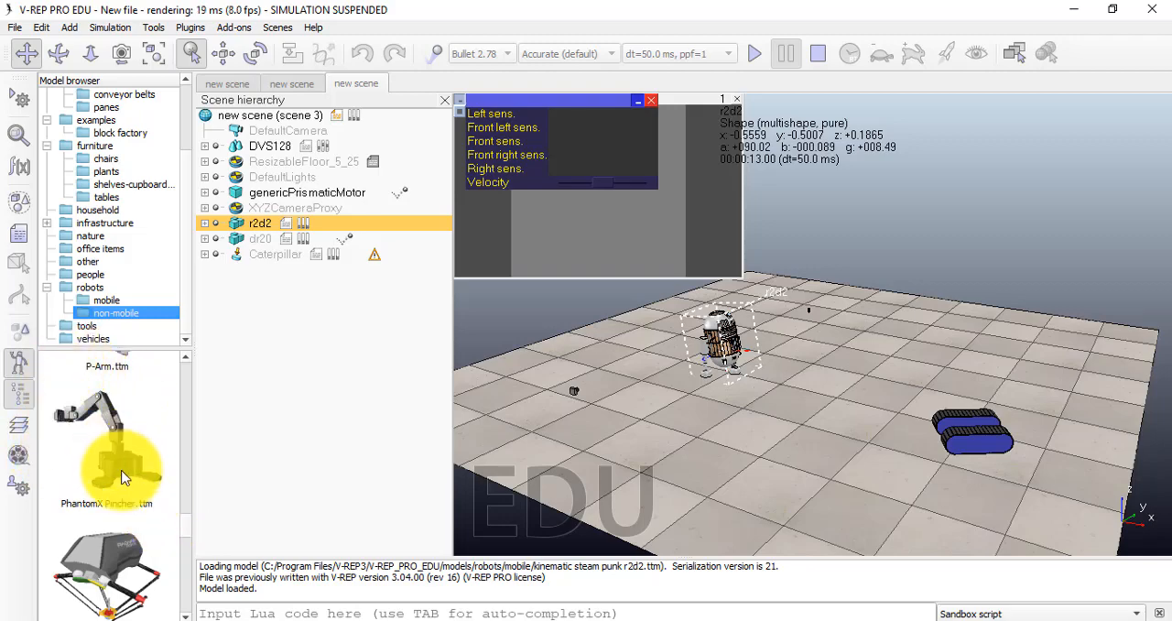
drag(124, 476, 806, 453)
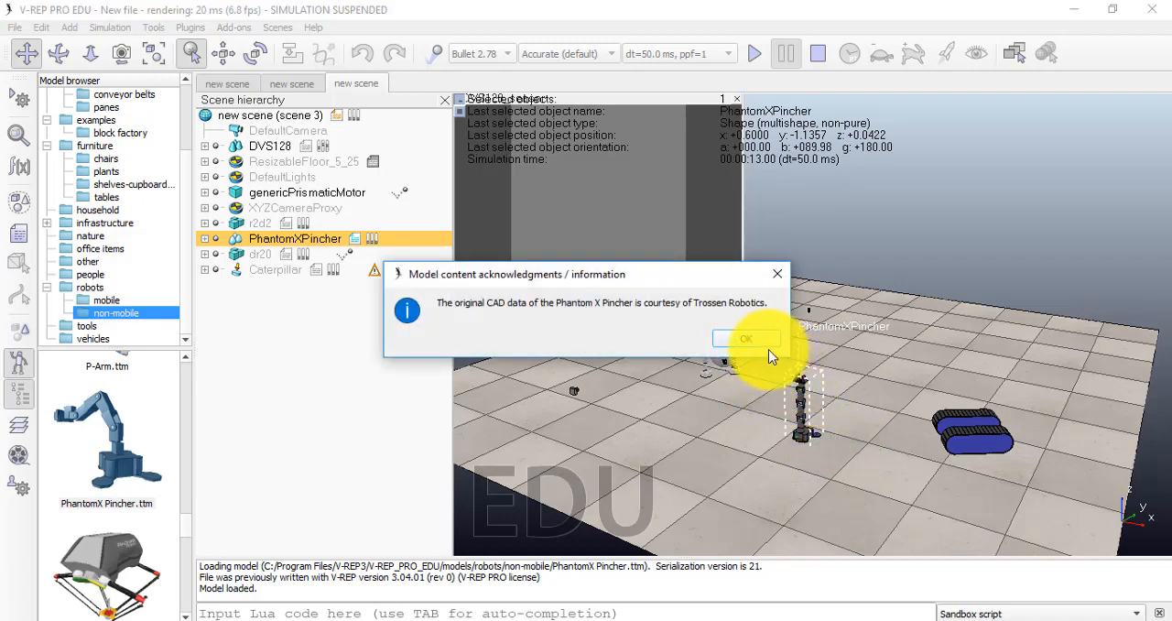
click(767, 344)
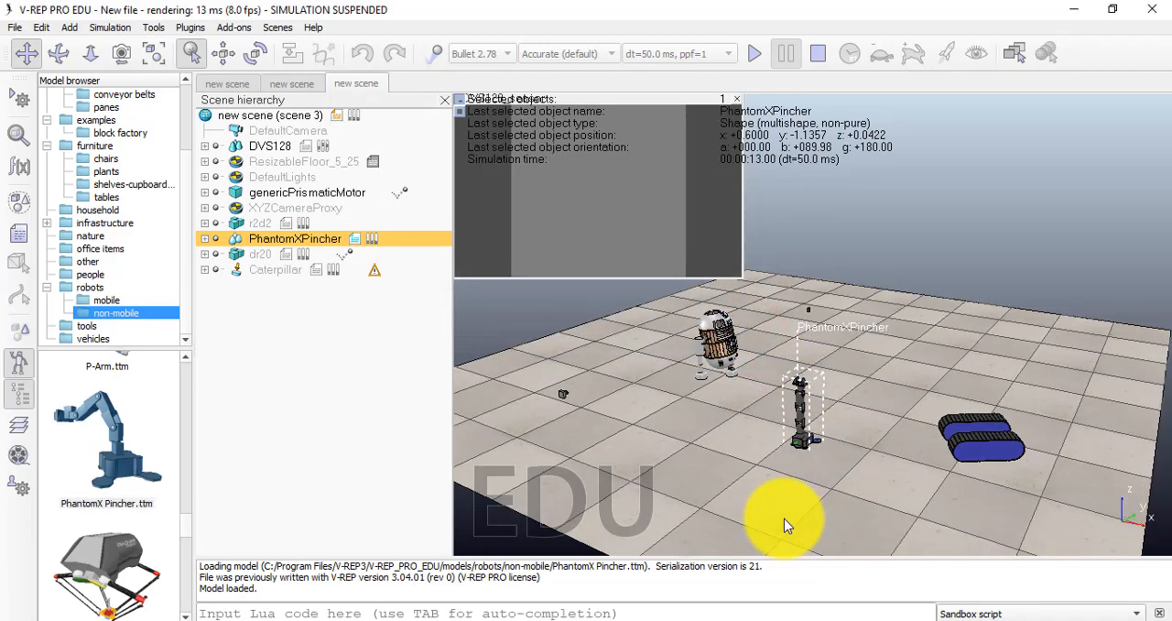
Clear the selection and examine the r2d2 robot and PhantomX Pincher arm up close in the scene
scroll(778, 513, up, 10)
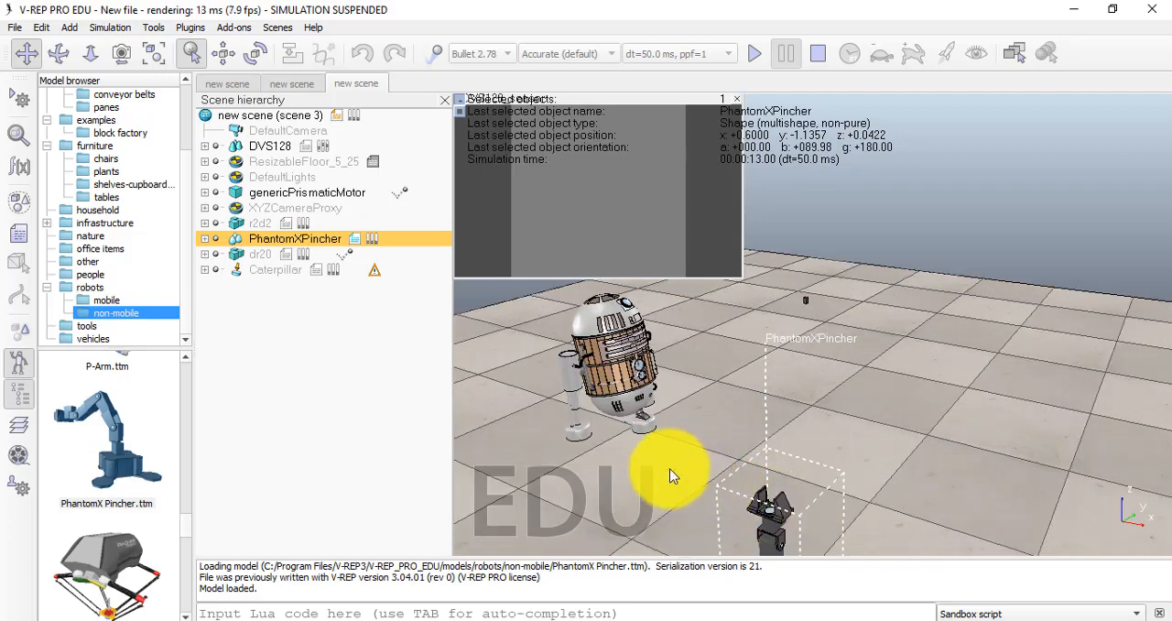
click(671, 475)
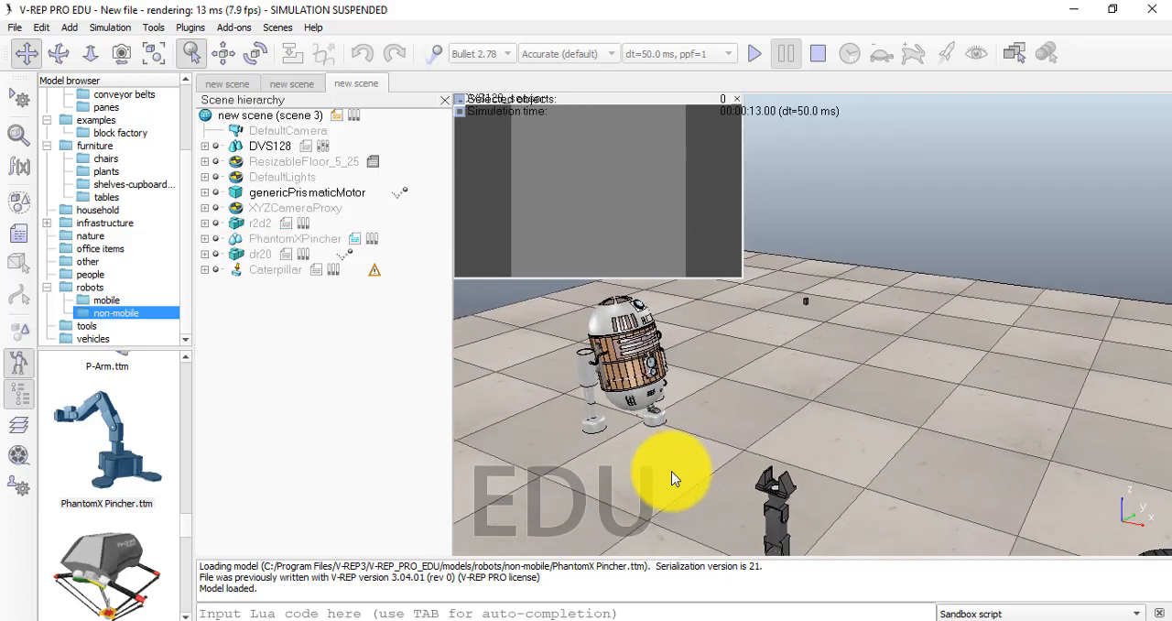
scroll(672, 476, down, 2)
scroll(853, 532, down, 2)
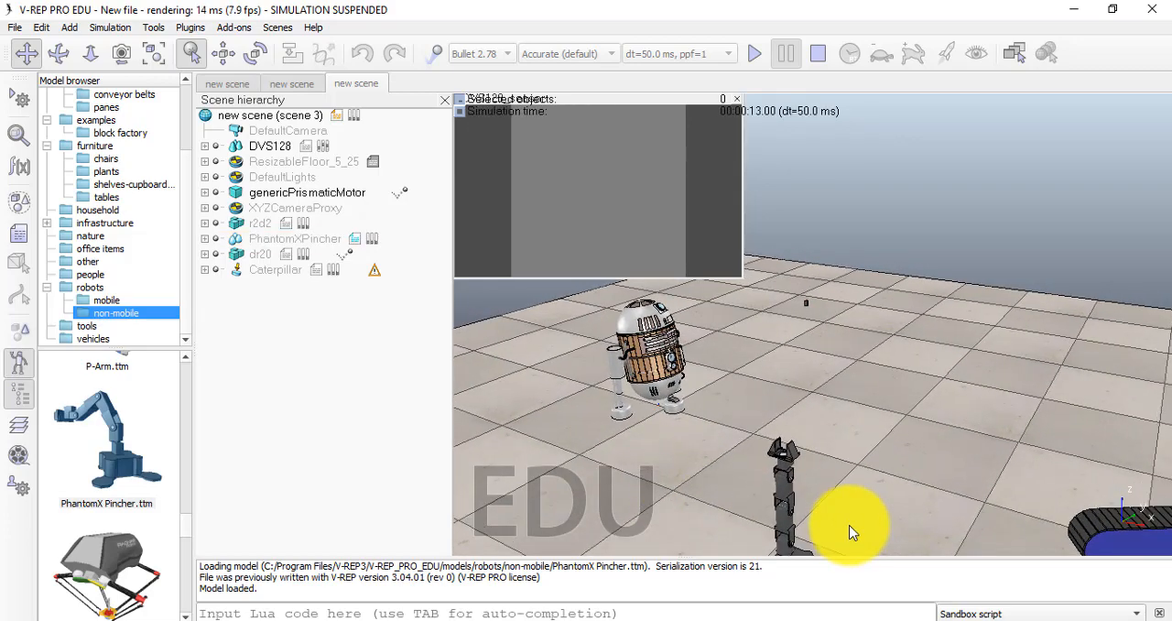
scroll(475, 401, up, 2)
scroll(633, 442, down, 4)
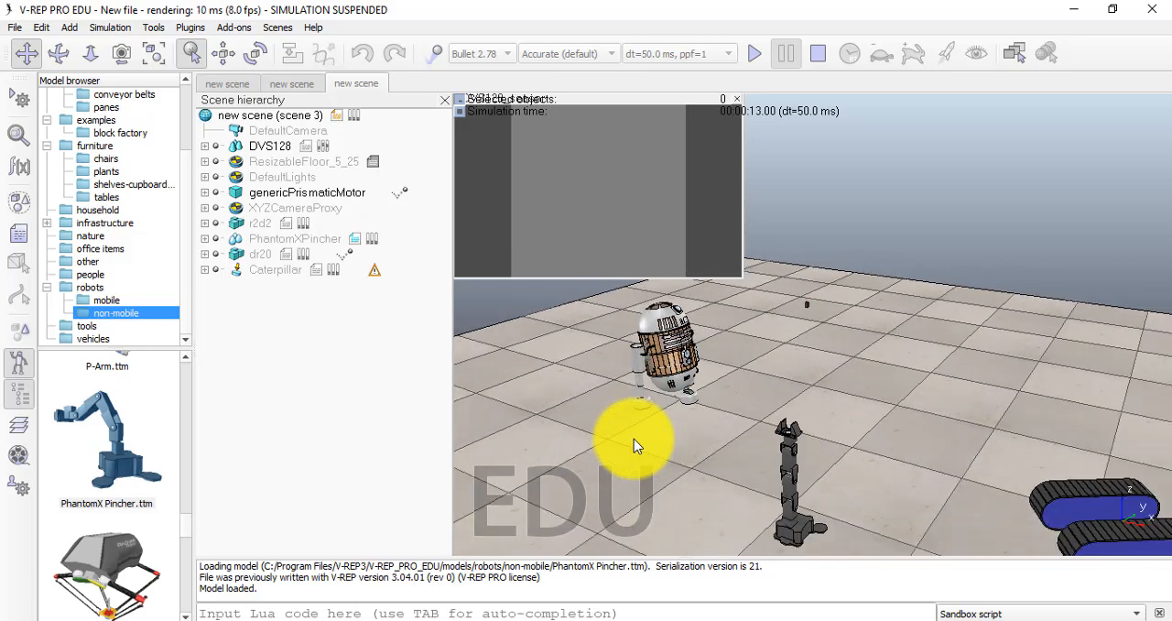
scroll(634, 439, down, 2)
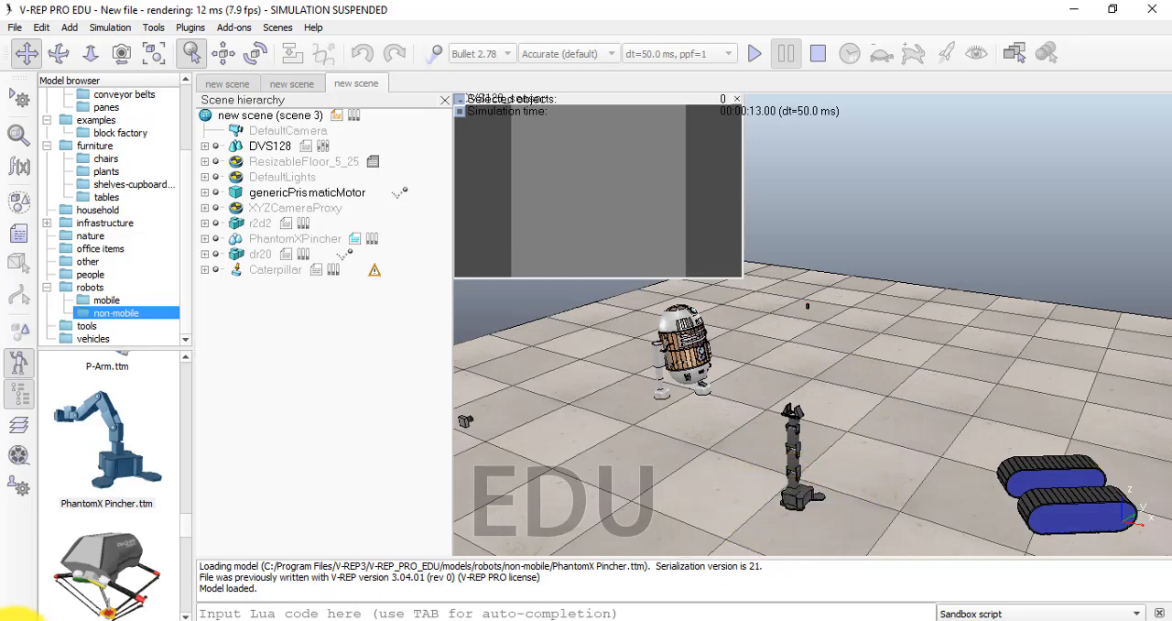
Place the Ragnar parallel robot from the non-mobile robots folder at about x -0.225, y 2.05 and dismiss its information message
drag(114, 584, 839, 365)
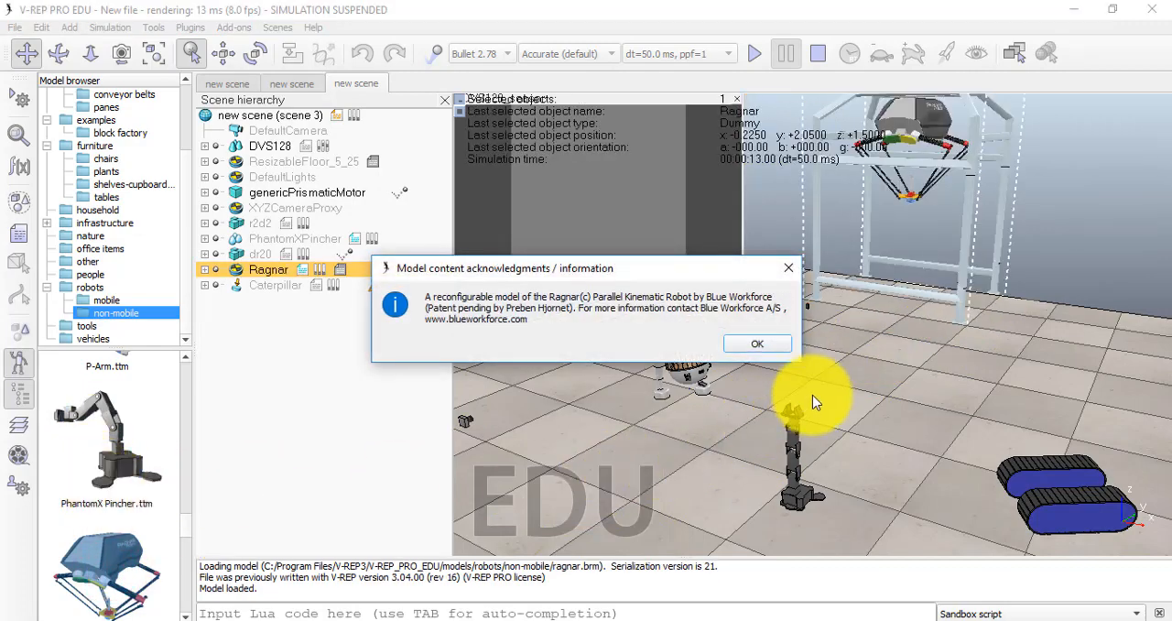
click(765, 343)
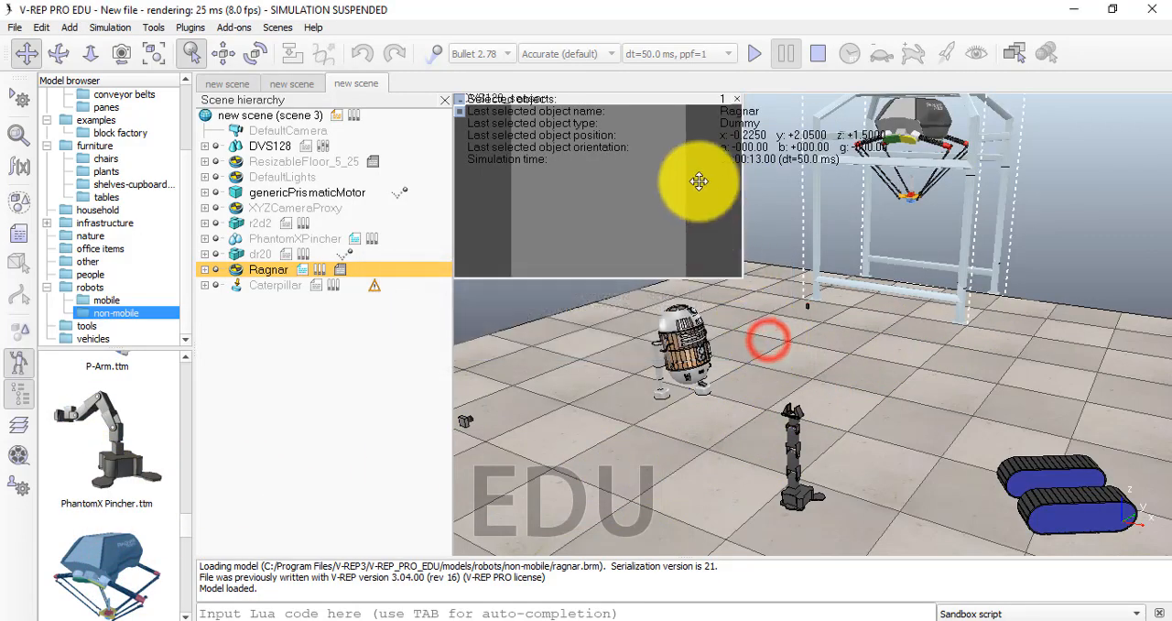
Resume the simulation to watch the placed robots, closing the Ragnar settings window and clearing the selection
click(752, 56)
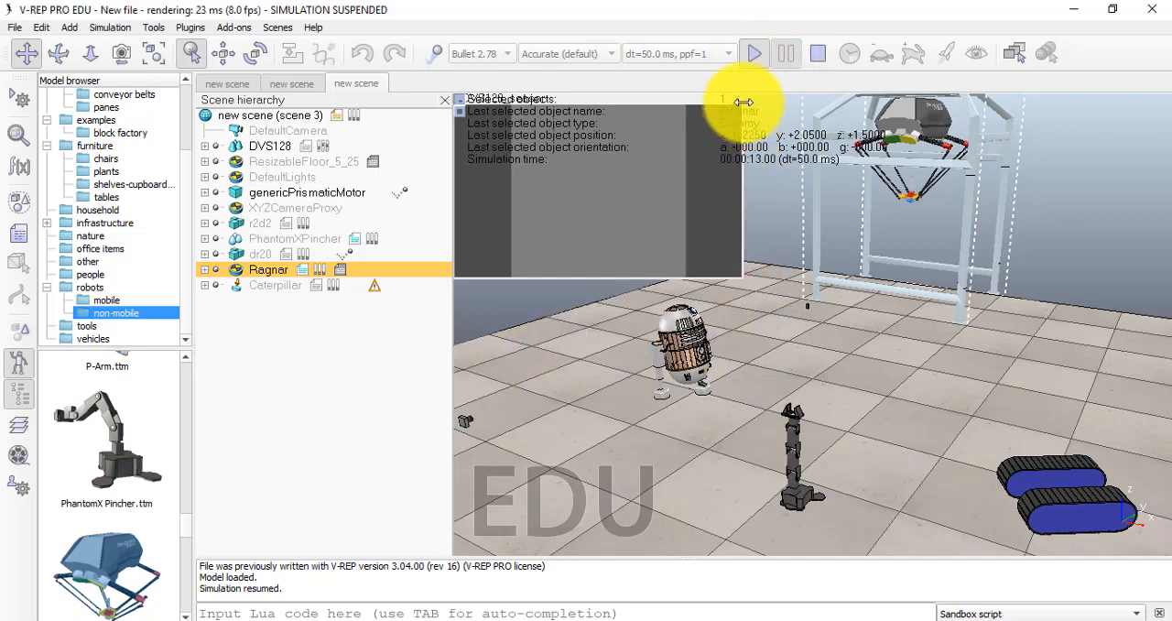
click(1133, 51)
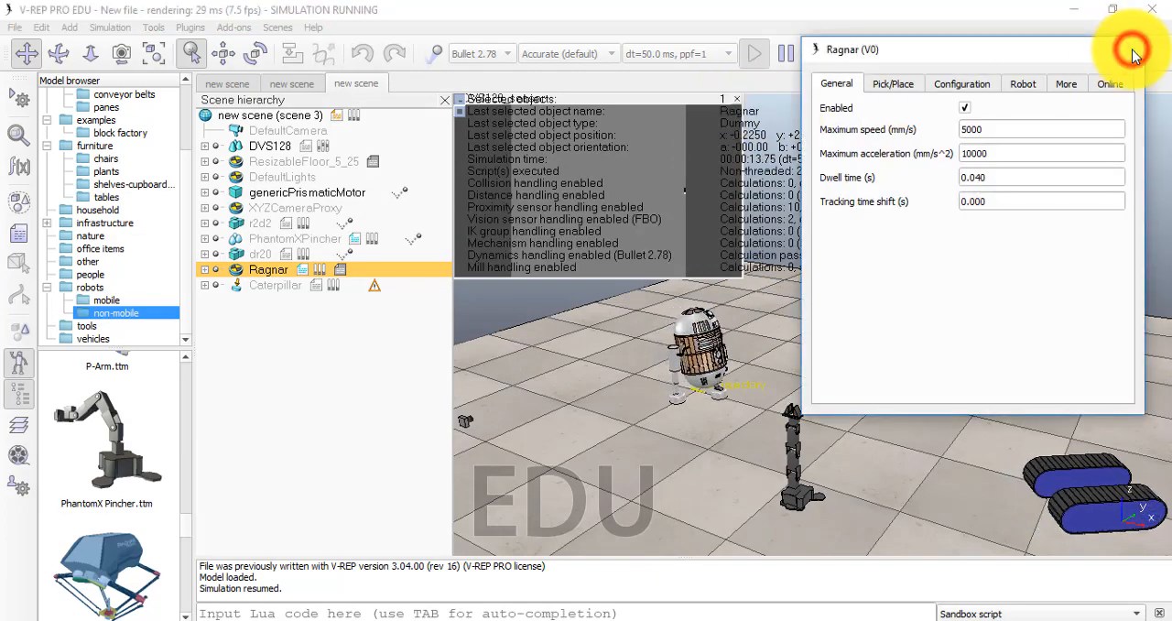
click(678, 383)
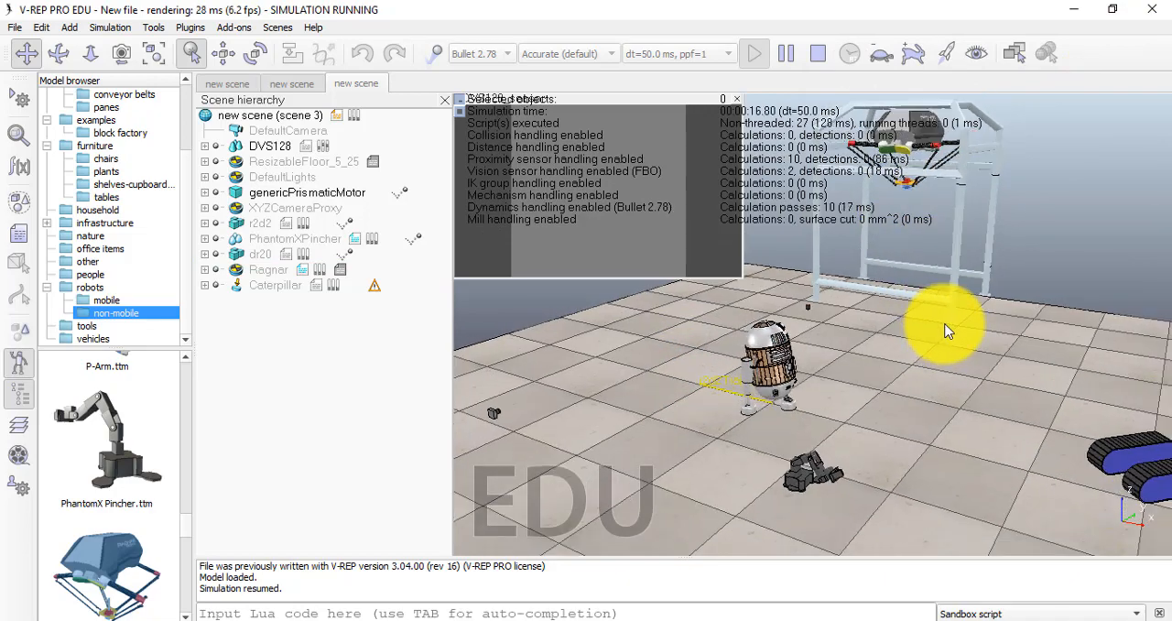
scroll(946, 330, down, 1)
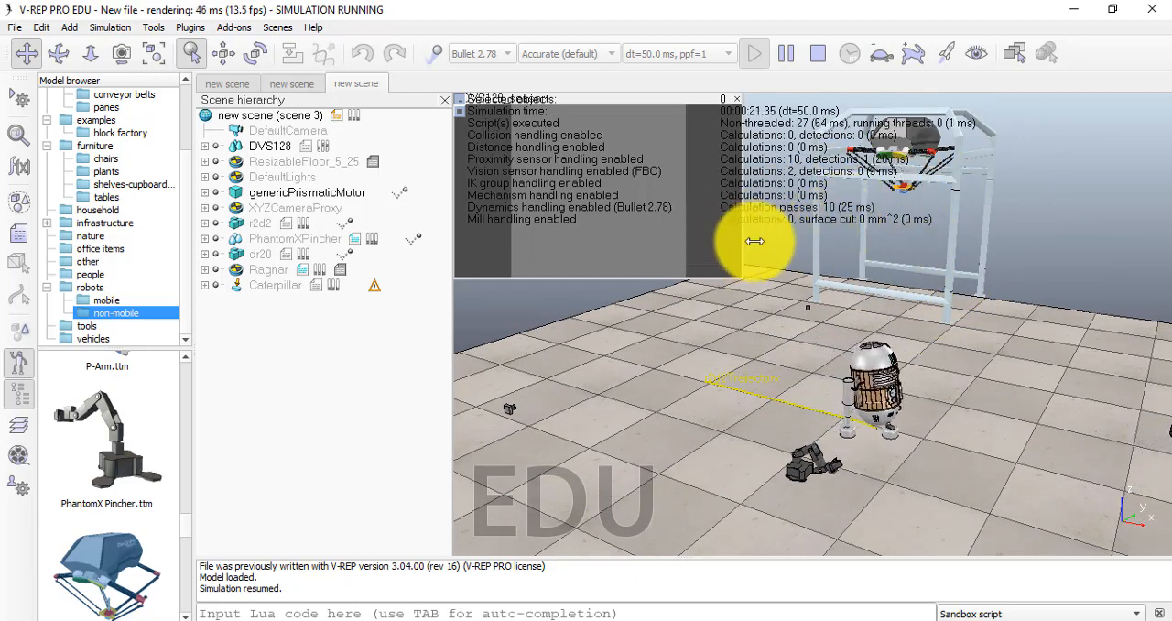
Look through the remaining non-mobile robot models and the models in the tools folder
scroll(139, 561, down, 4)
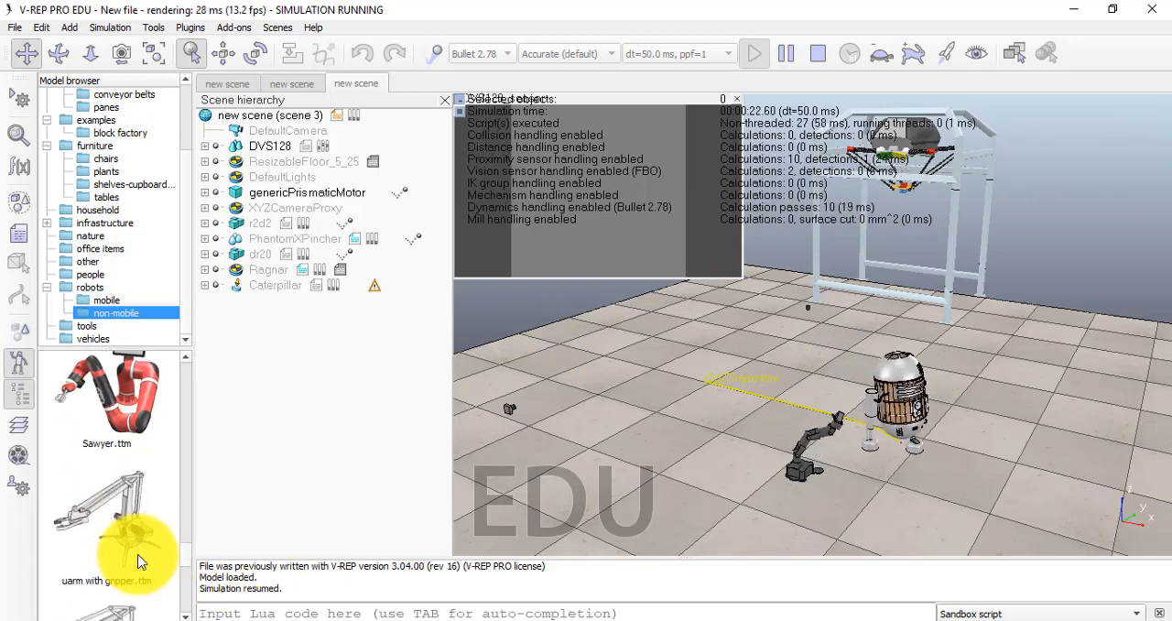
scroll(138, 559, down, 5)
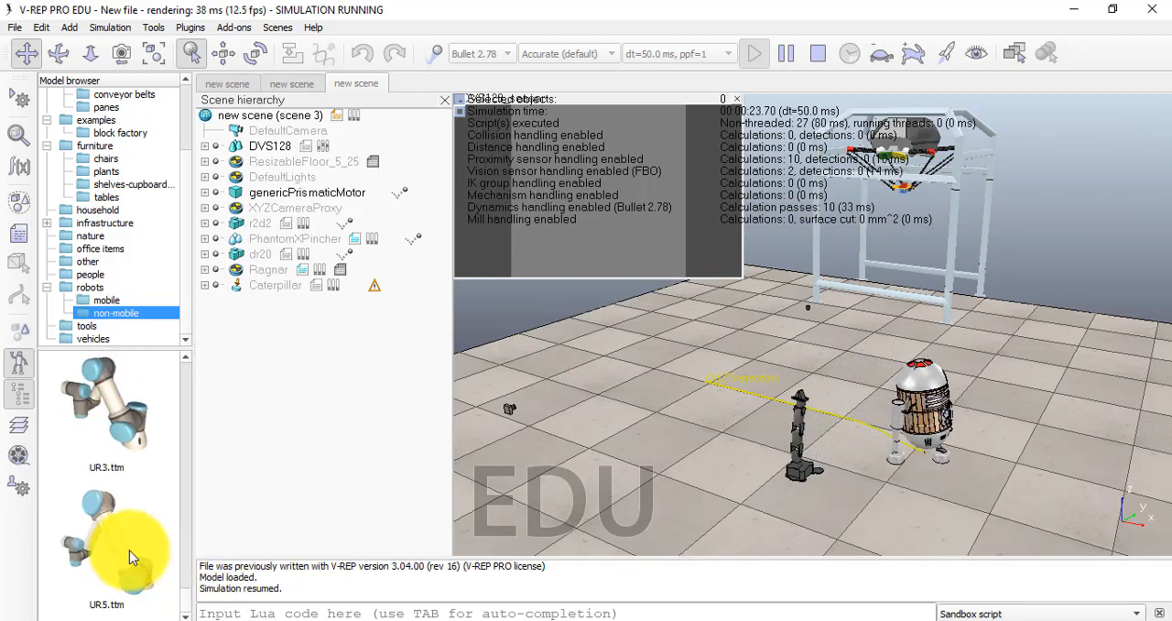
click(82, 326)
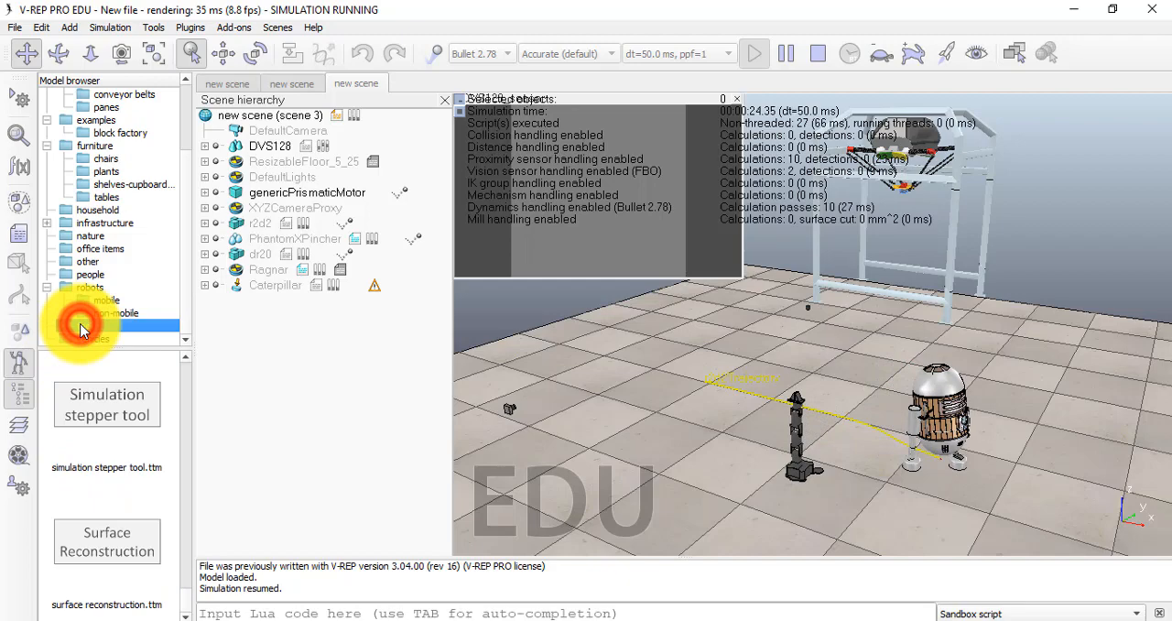
click(107, 412)
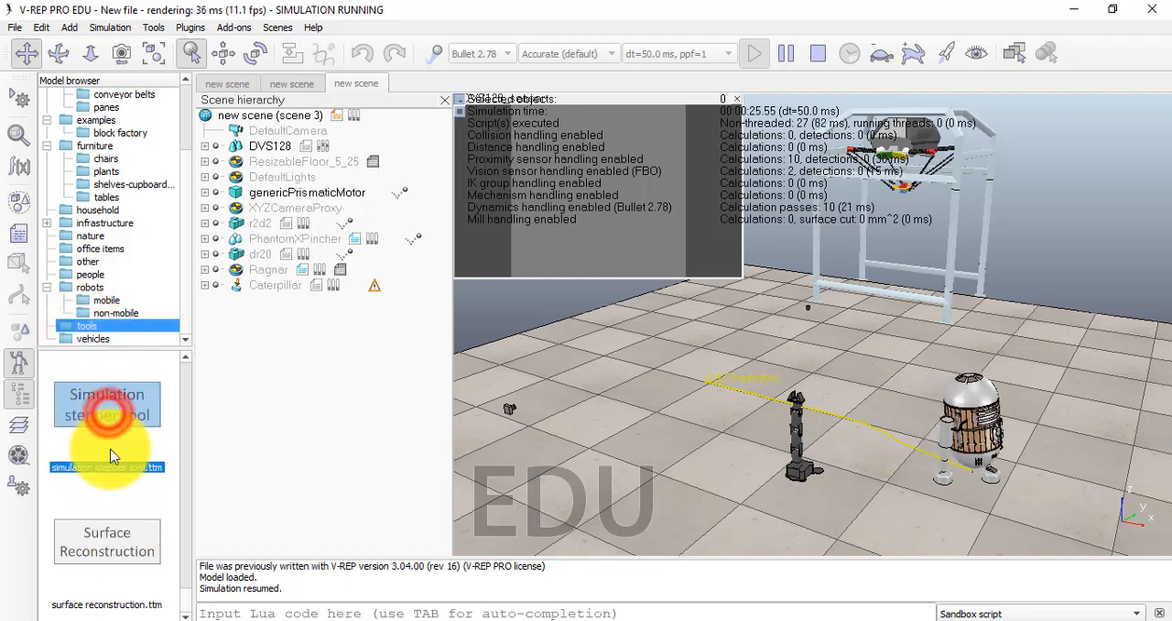
click(122, 502)
Look through the models in the vehicles folder, including the excavator, helicopter and manta with differential
click(92, 338)
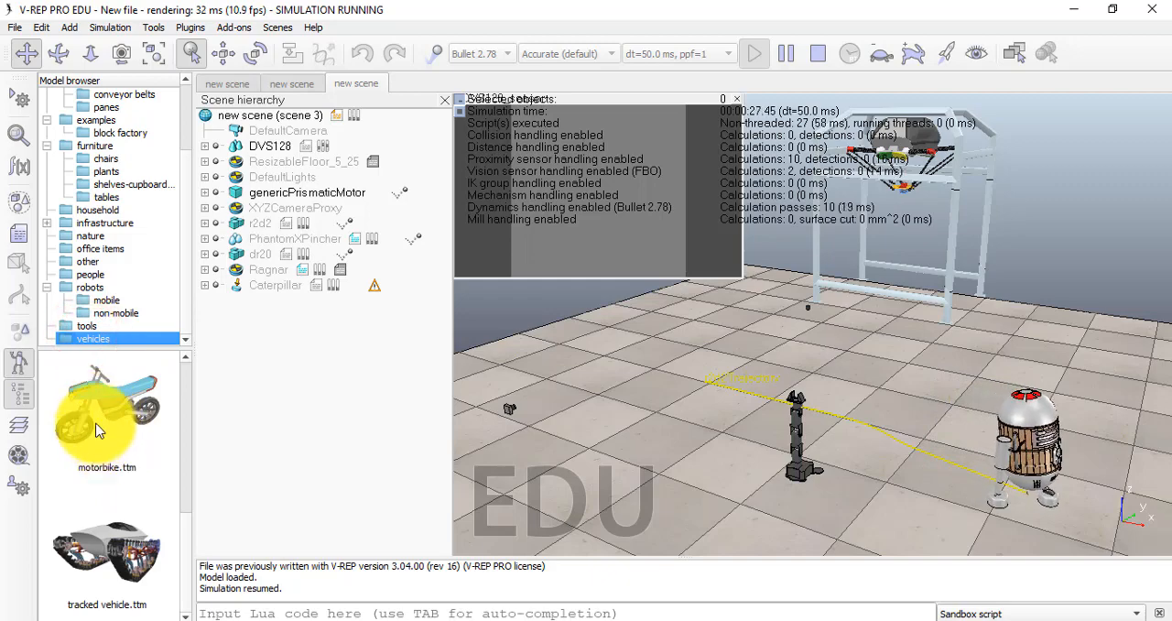
scroll(125, 524, up, 5)
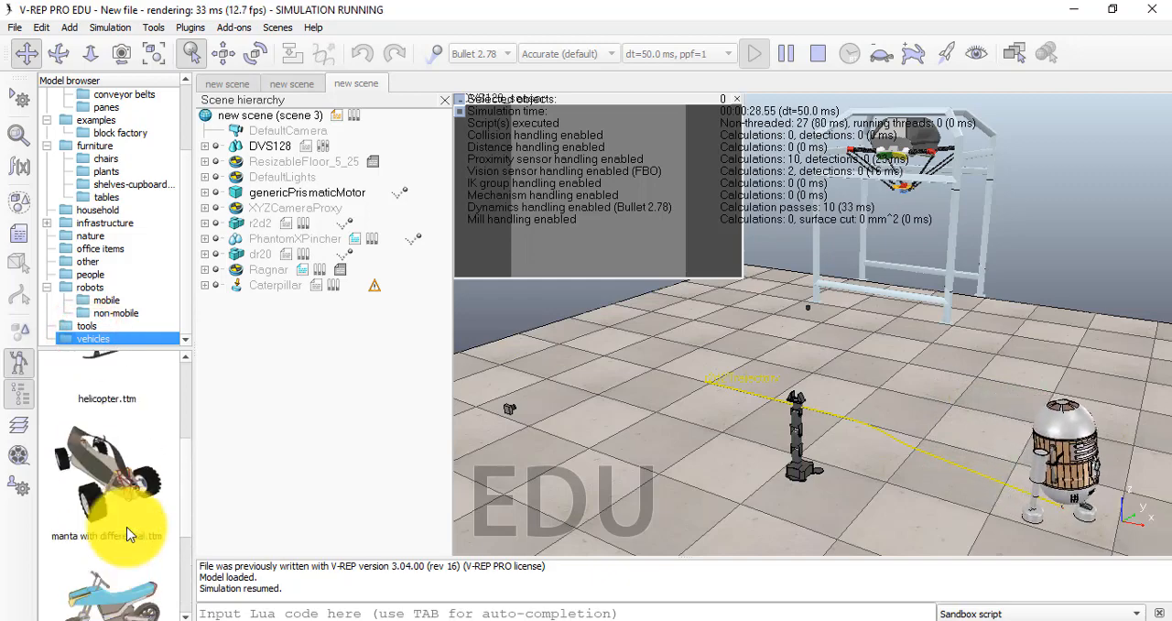
scroll(129, 528, up, 2)
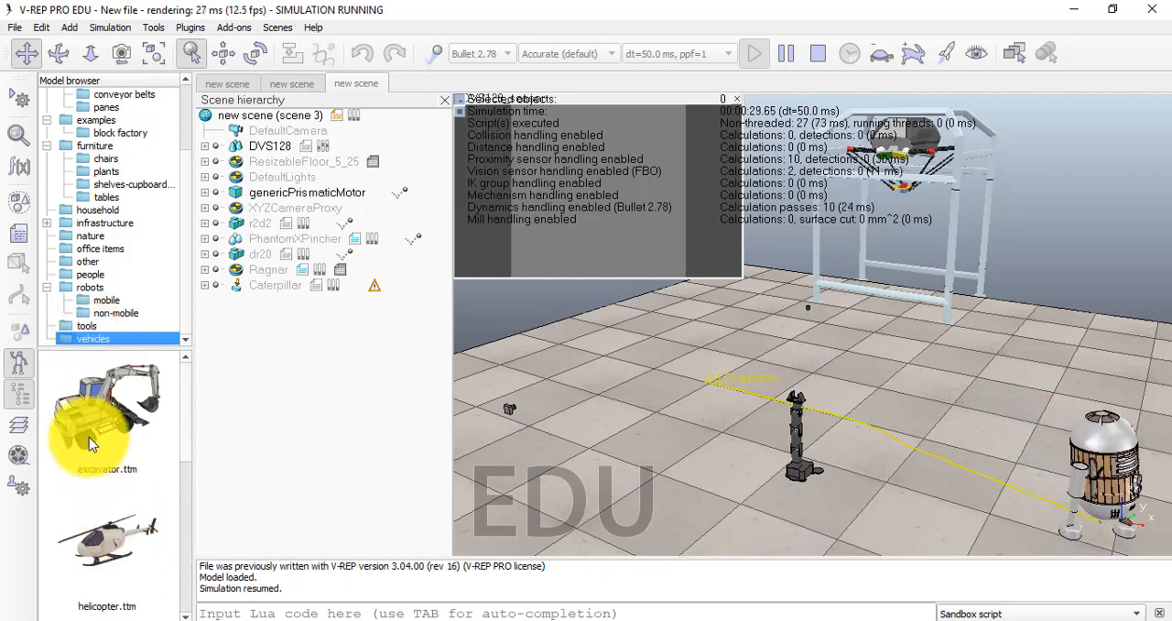
scroll(103, 503, down, 5)
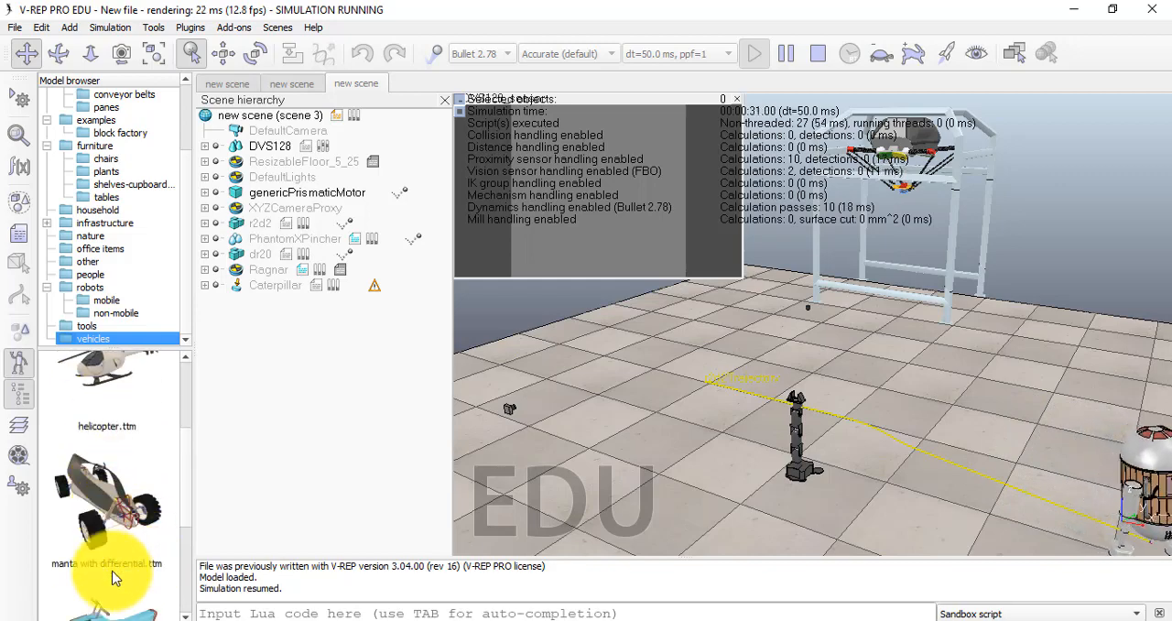
View the household models and the bathroom models in the infrastructure folder
click(102, 208)
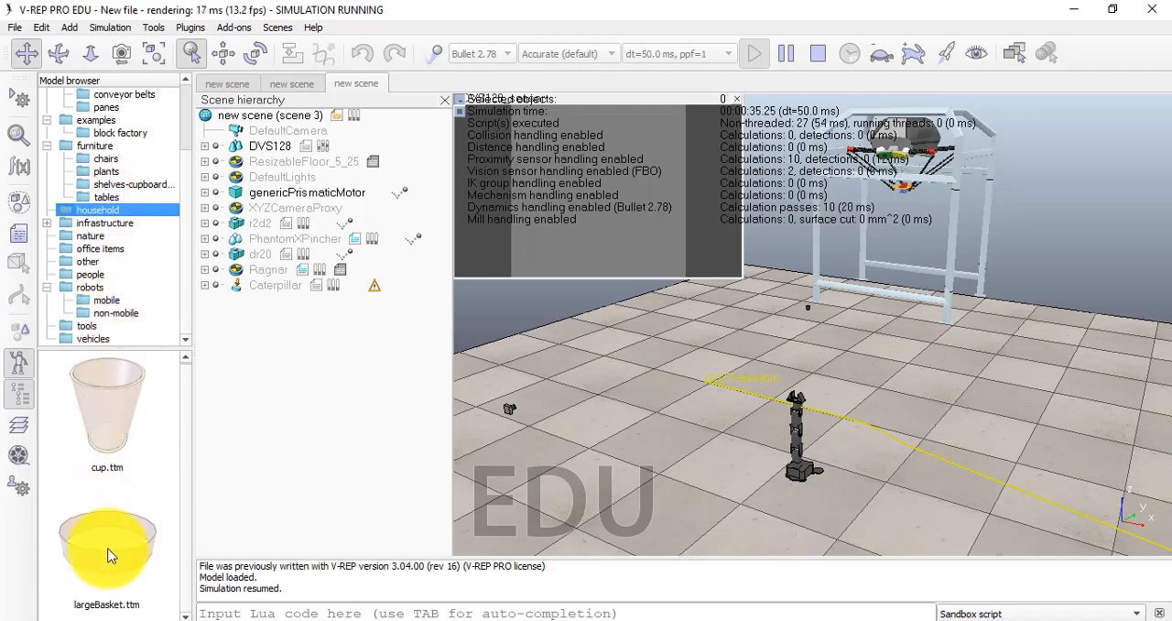
click(98, 225)
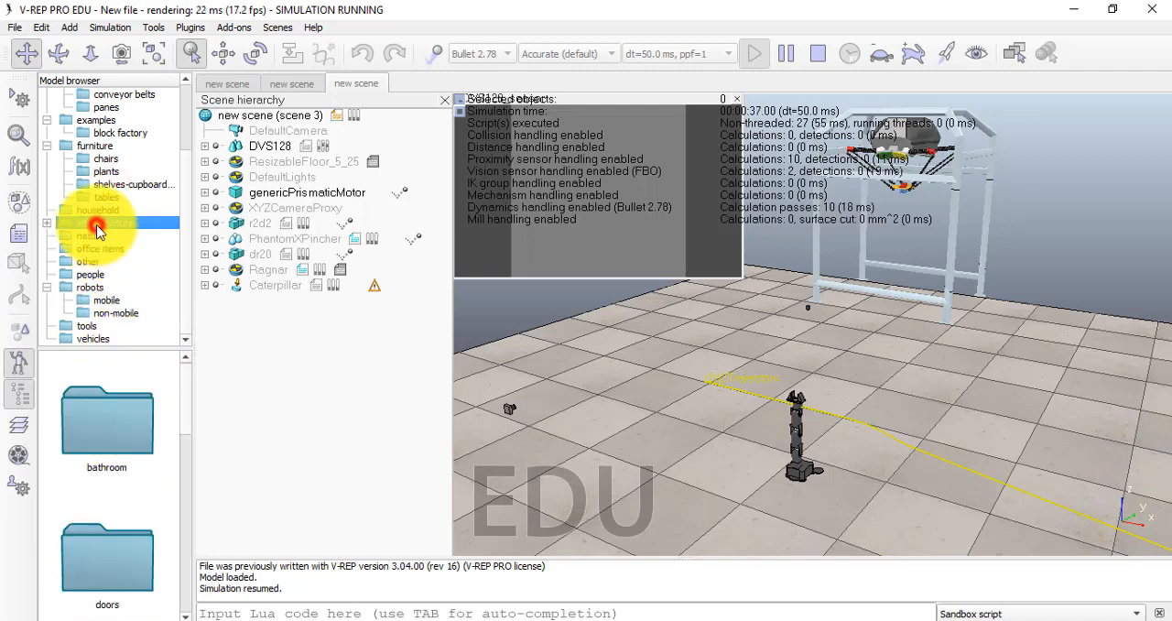
double_click(118, 426)
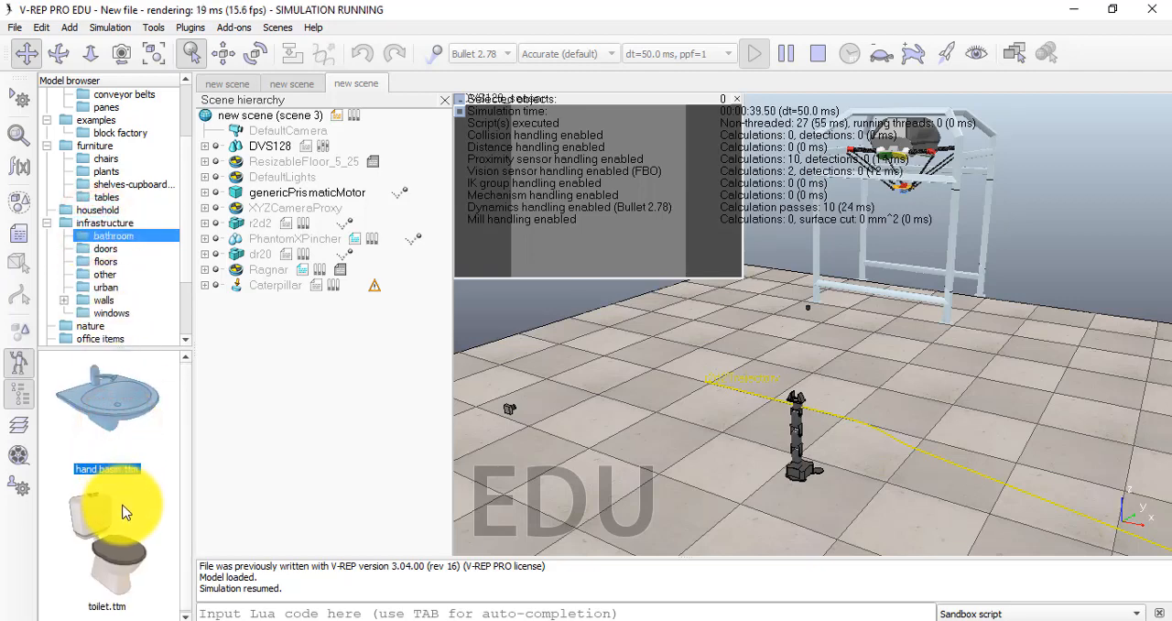
Look through the doors, other and urban model folders under infrastructure
click(106, 250)
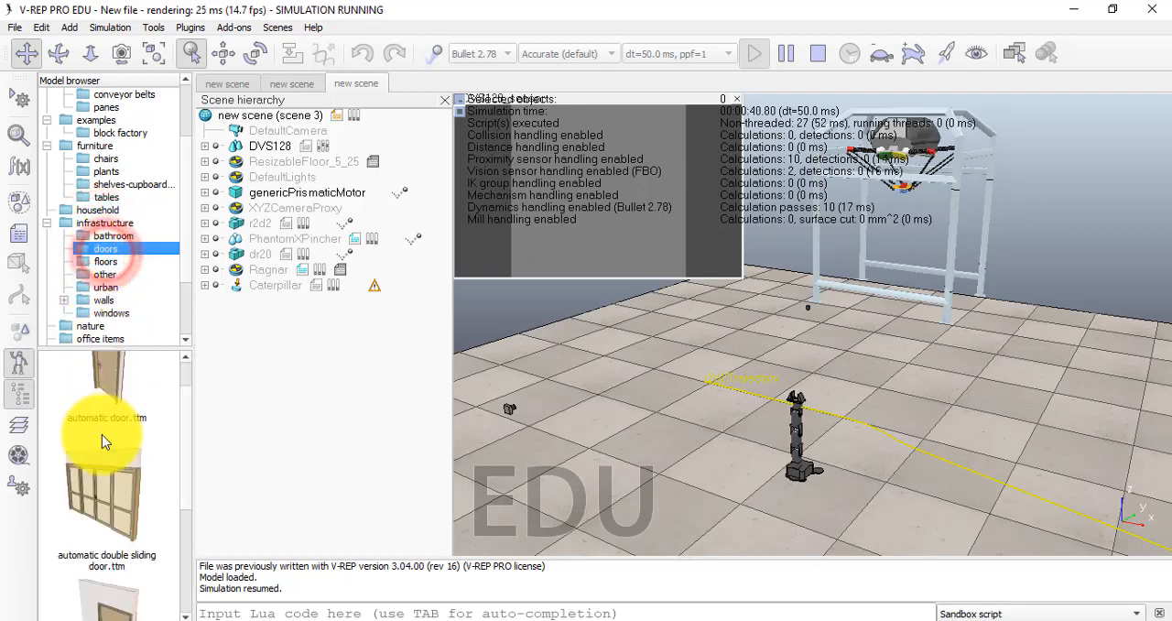
scroll(101, 435, down, 3)
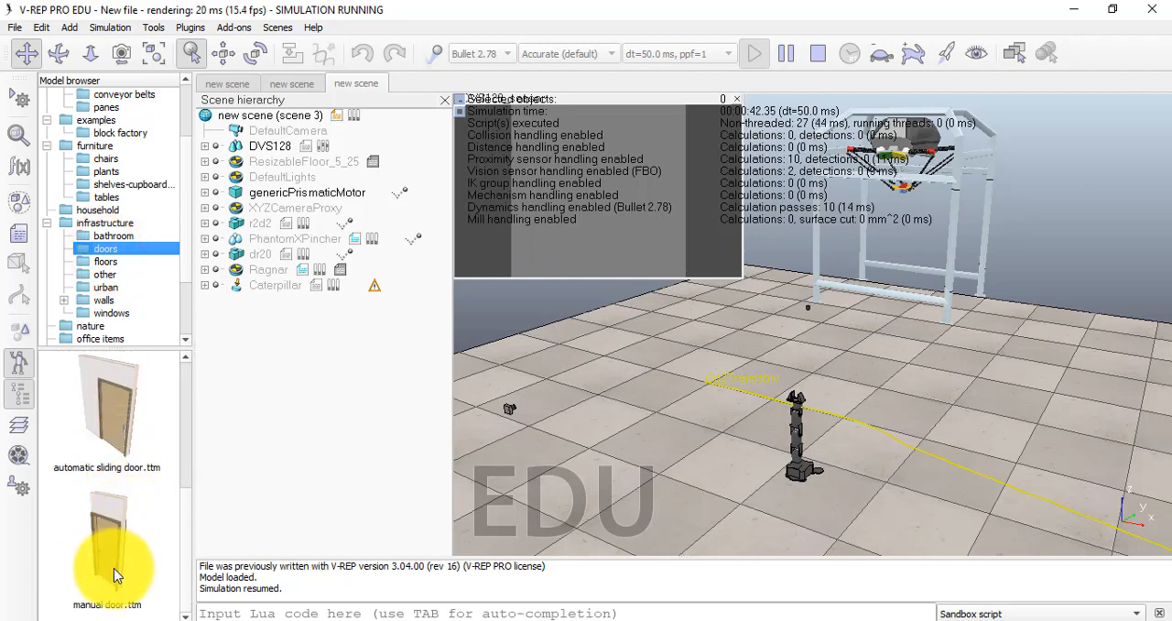
scroll(113, 559, up, 2)
click(108, 274)
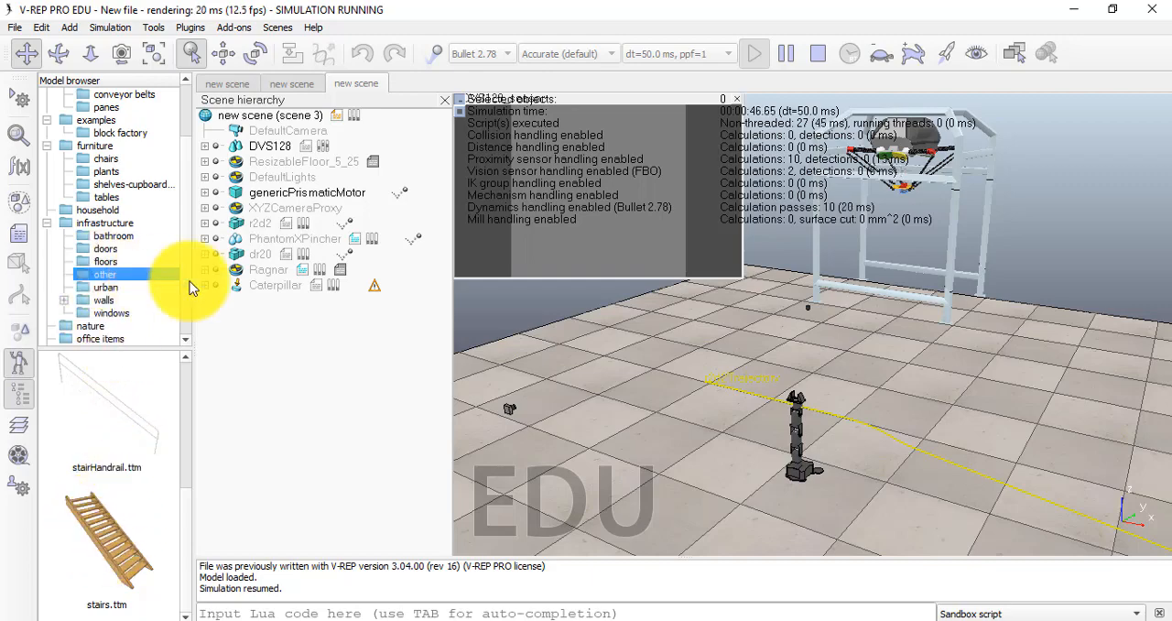
click(105, 287)
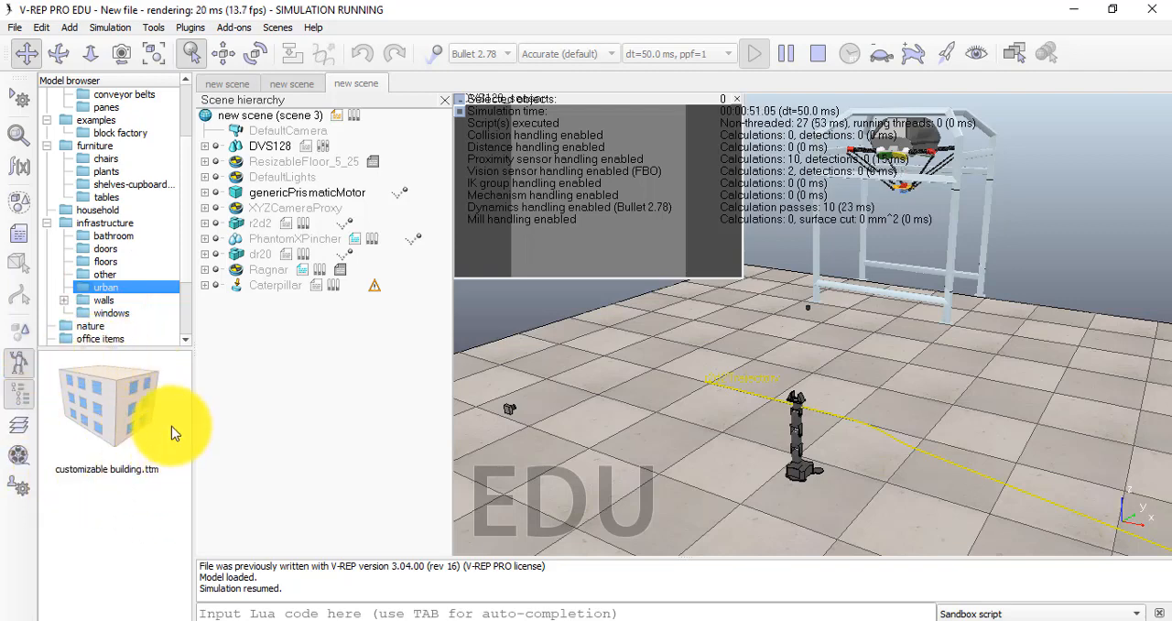
Expand the walls folder under infrastructure and look through the 20cm high walls models
click(104, 299)
double_click(105, 301)
double_click(110, 444)
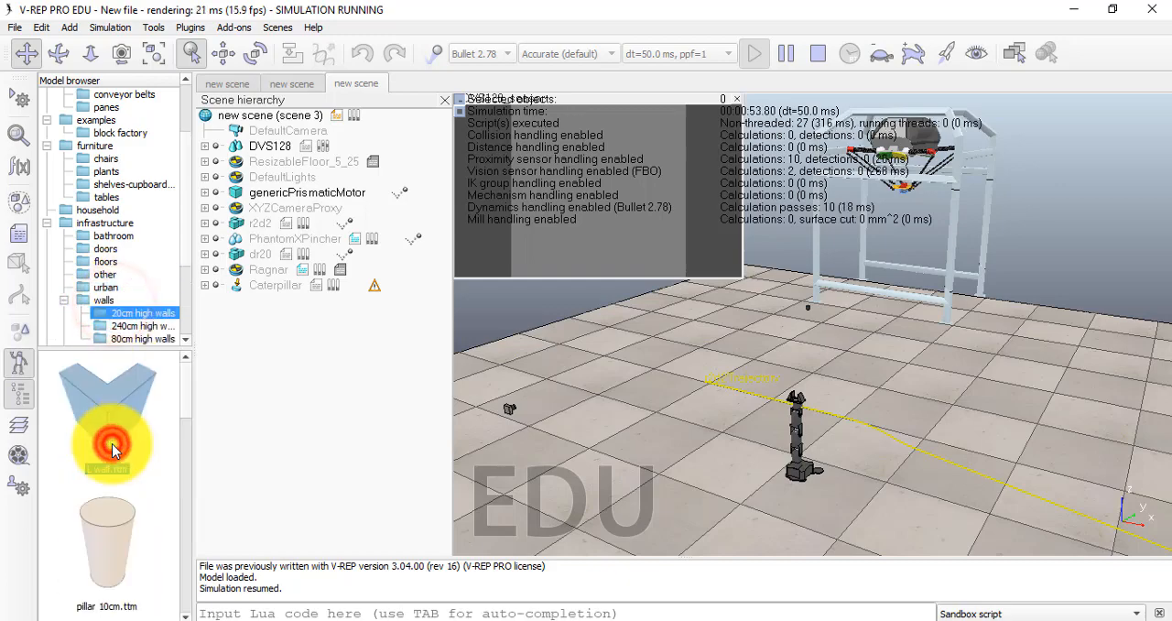
scroll(148, 510, down, 3)
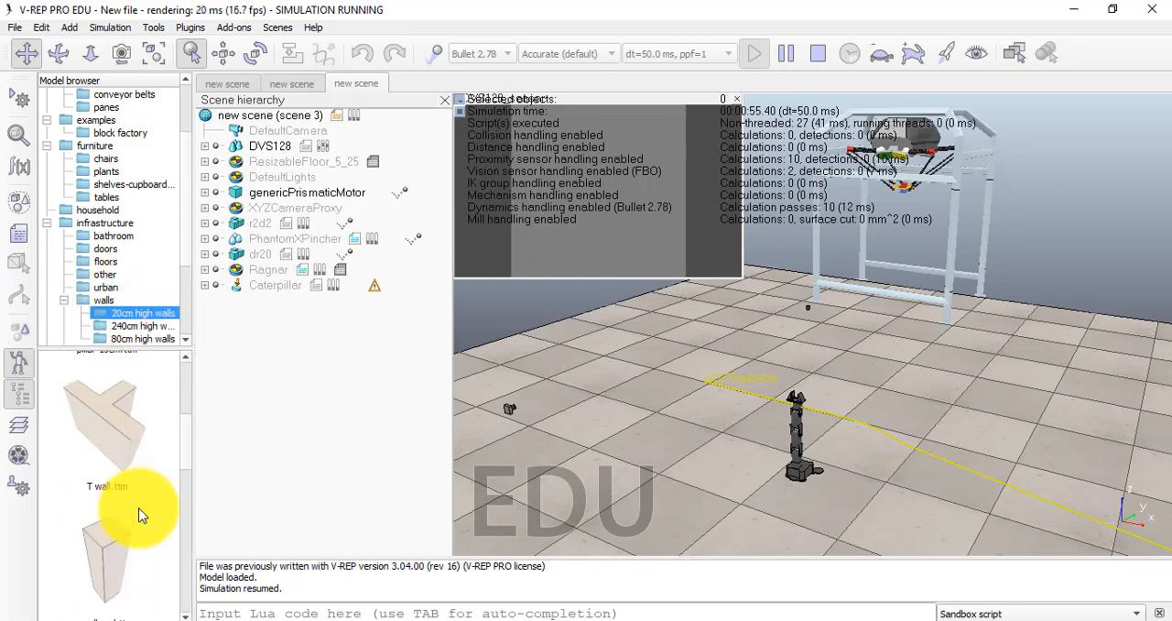
scroll(139, 515, down, 5)
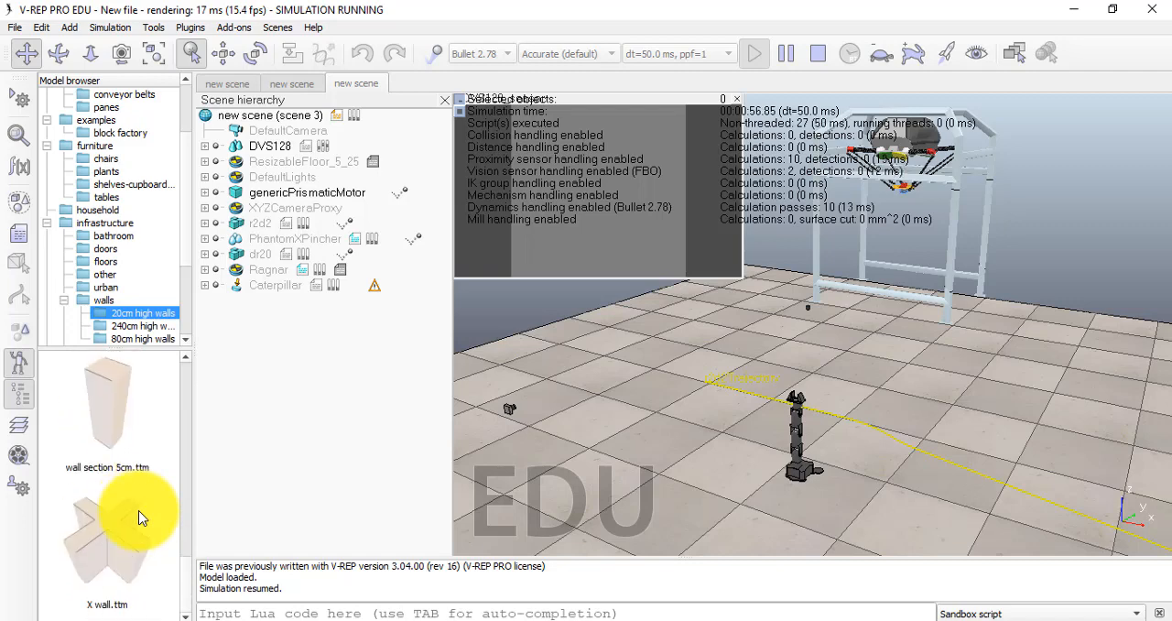